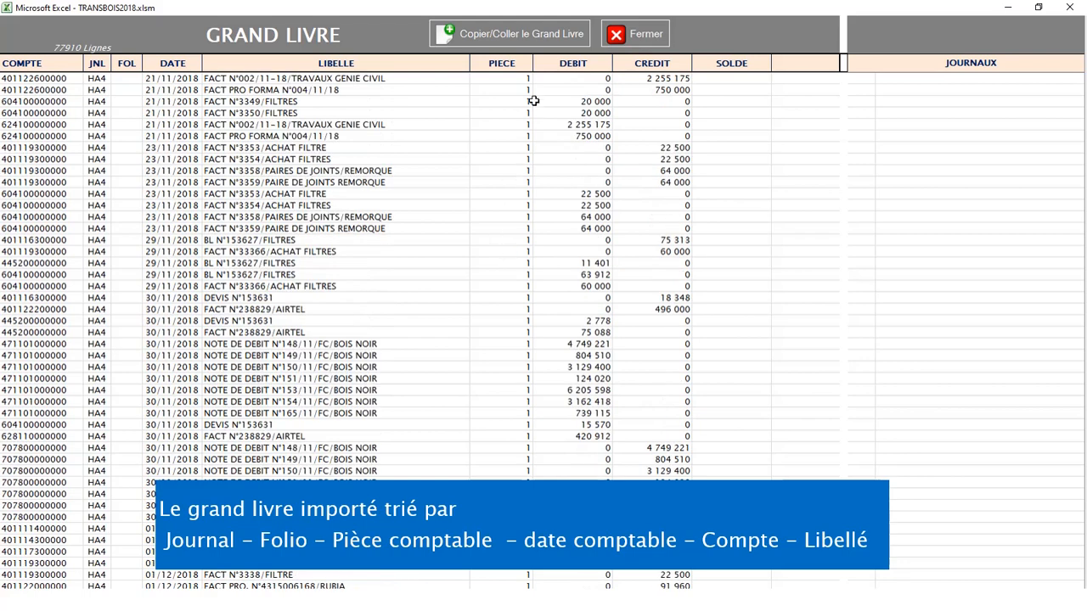
# Step: Close the general ledger, then review the imported chart of general and auxiliary accounts and close it
pyautogui.click(642, 33)
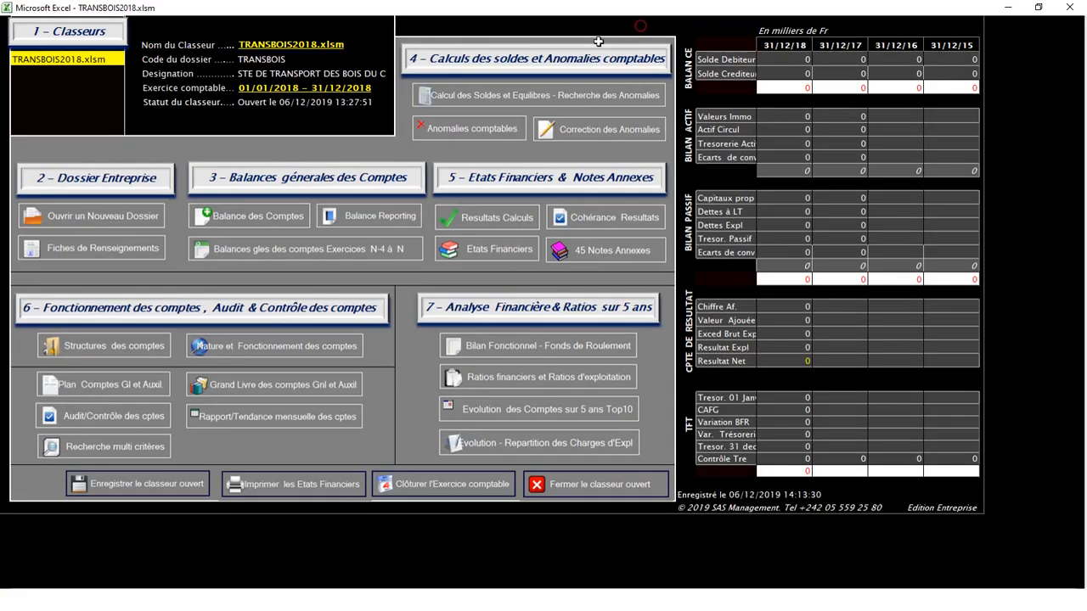
pyautogui.click(124, 379)
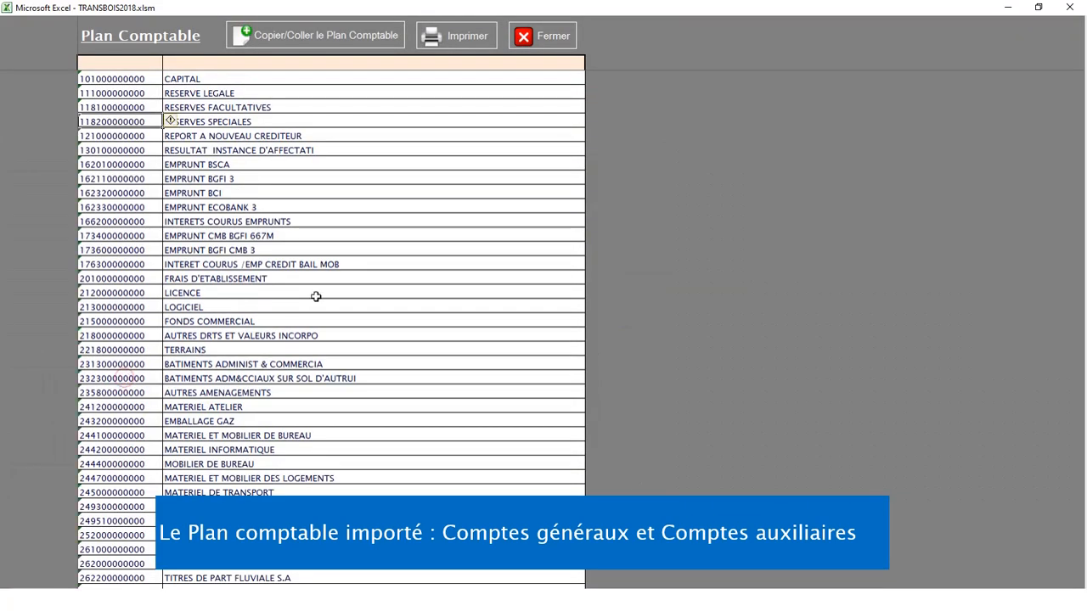
pyautogui.scroll(-13, 315, 293)
pyautogui.scroll(-5, 315, 297)
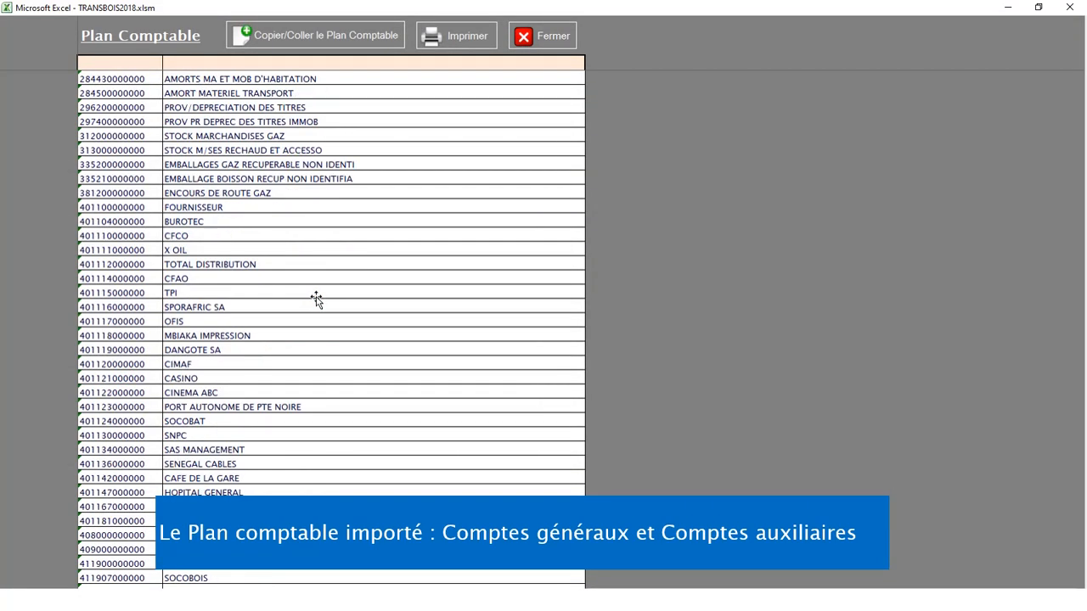
pyautogui.scroll(5, 315, 297)
pyautogui.scroll(-4, 315, 297)
pyautogui.scroll(13, 315, 297)
pyautogui.scroll(1, 316, 298)
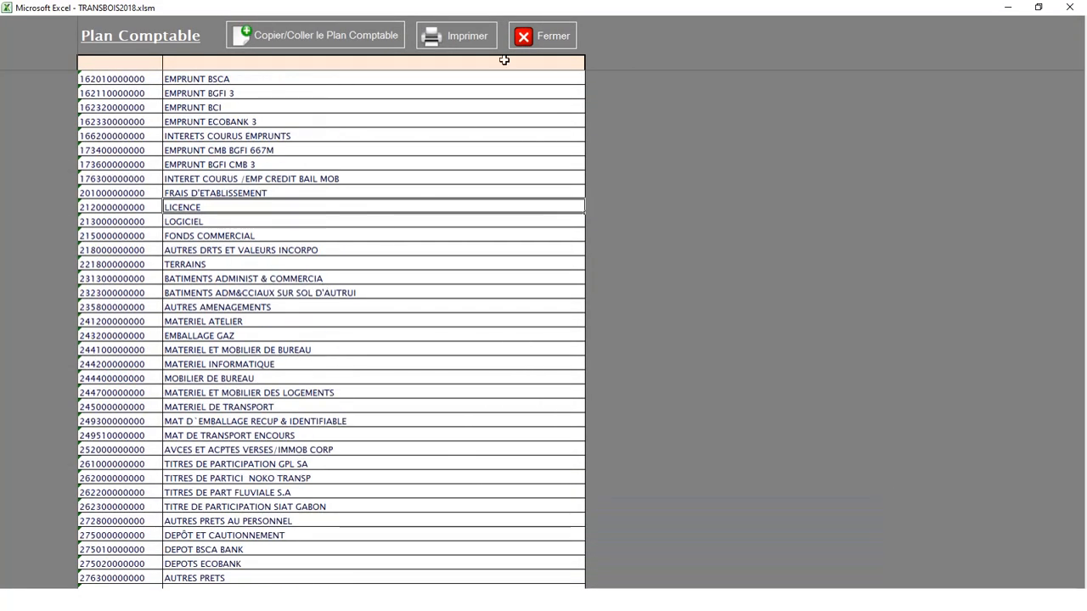
pyautogui.click(523, 38)
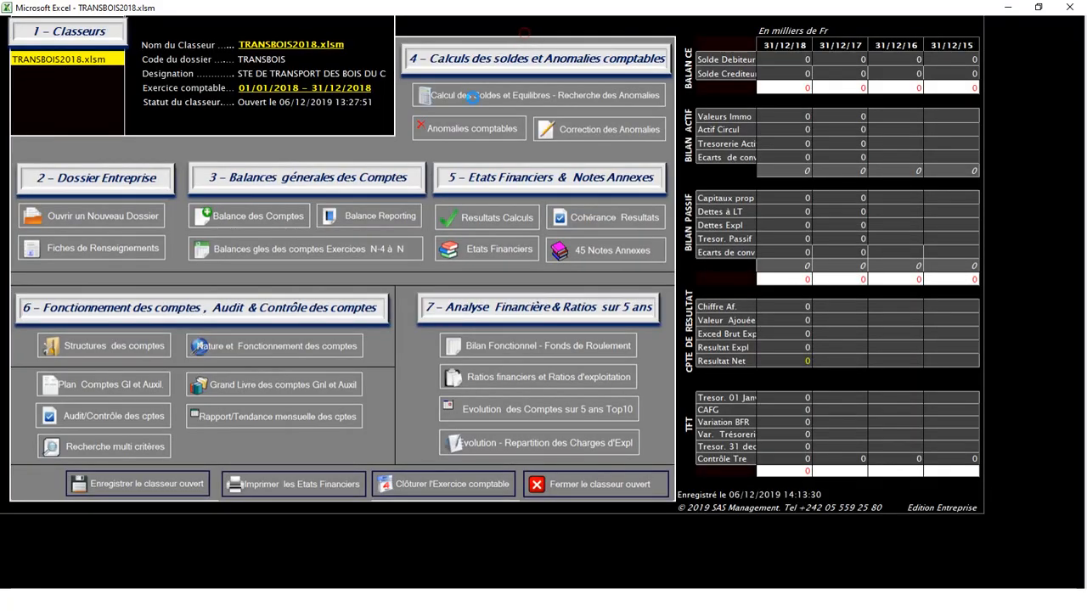
# Step: From the general account balance, calculate the financial statement balances and search for accounting anomalies, confirming the calculation
pyautogui.click(268, 209)
pyautogui.scroll(6, 268, 209)
pyautogui.click(461, 37)
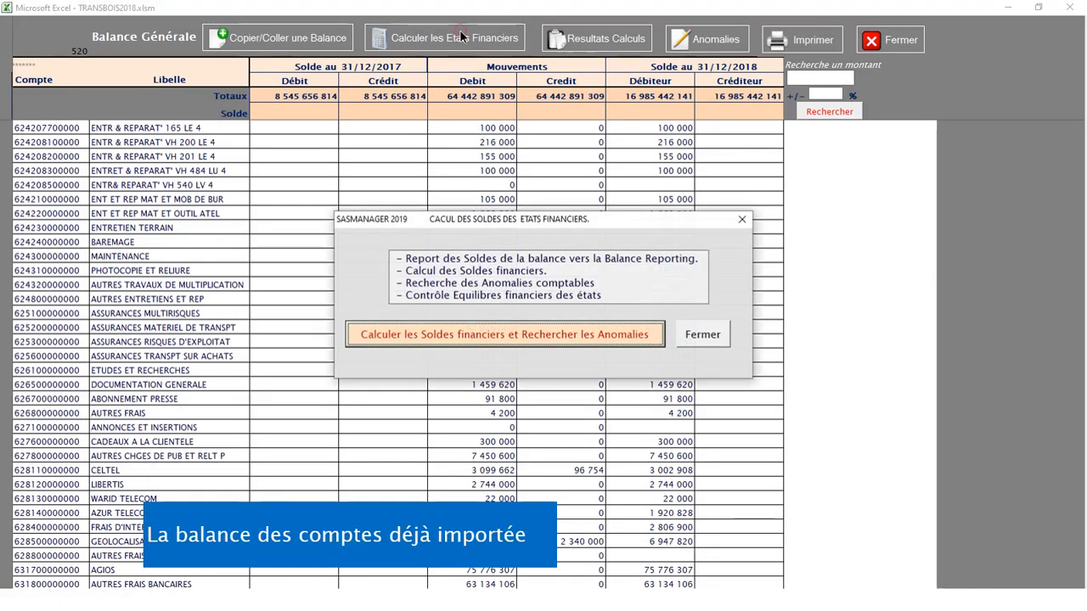
pyautogui.click(495, 328)
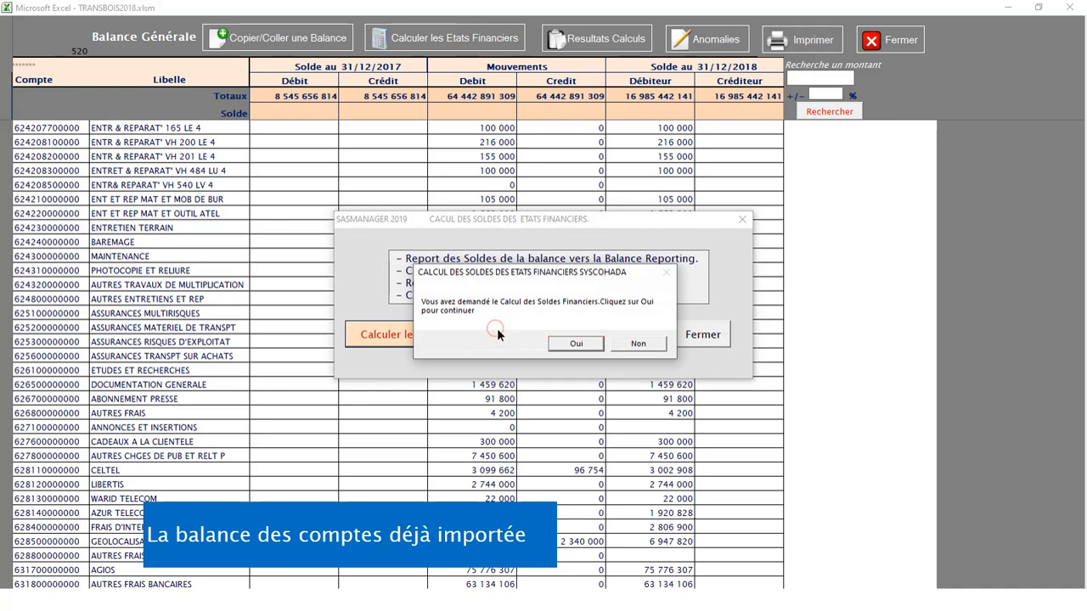
pyautogui.click(582, 343)
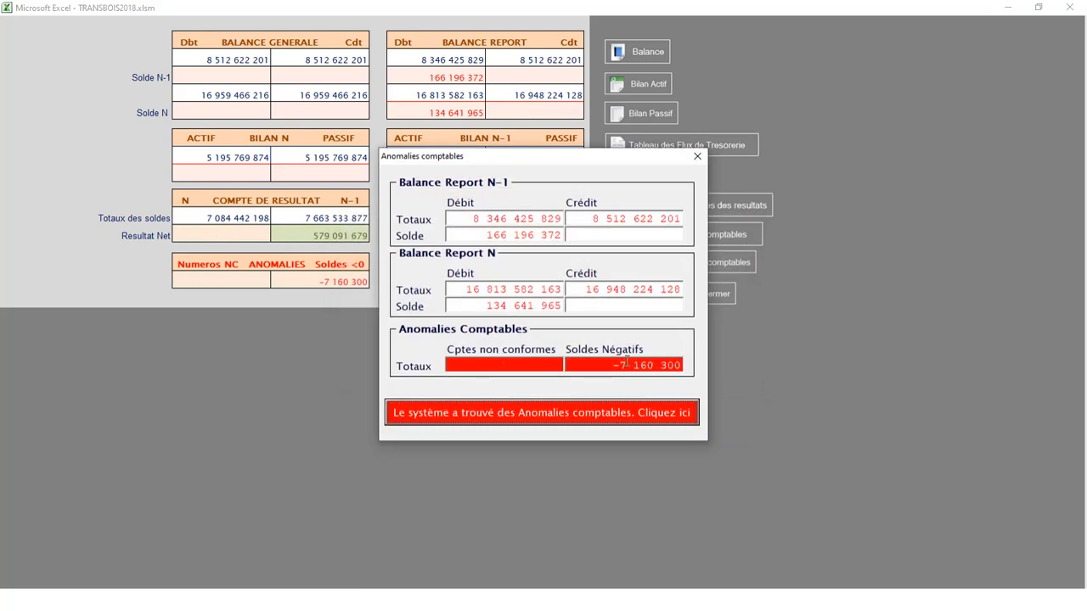
# Step: Examine the detected anomalies, especially the closing balance of account 812, and close the anomalies list
pyautogui.click(607, 411)
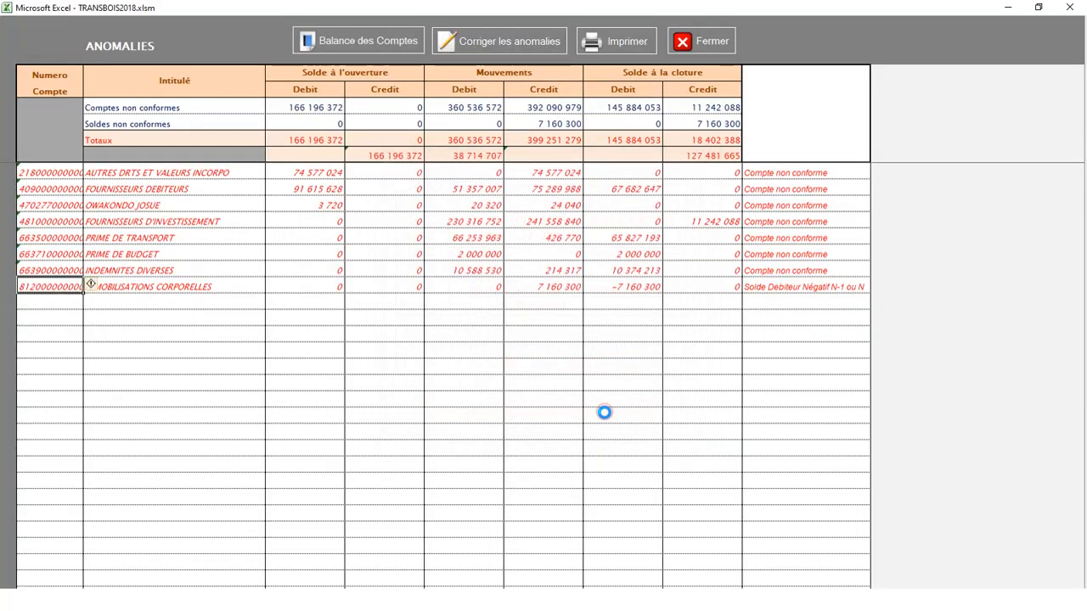
pyautogui.click(629, 289)
pyautogui.click(40, 287)
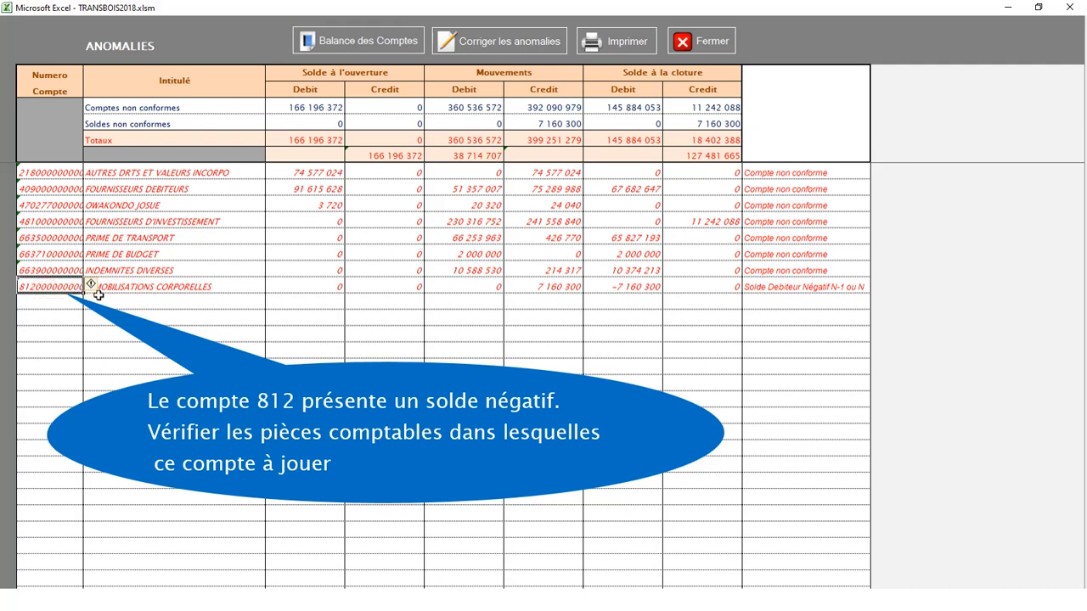
pyautogui.click(709, 38)
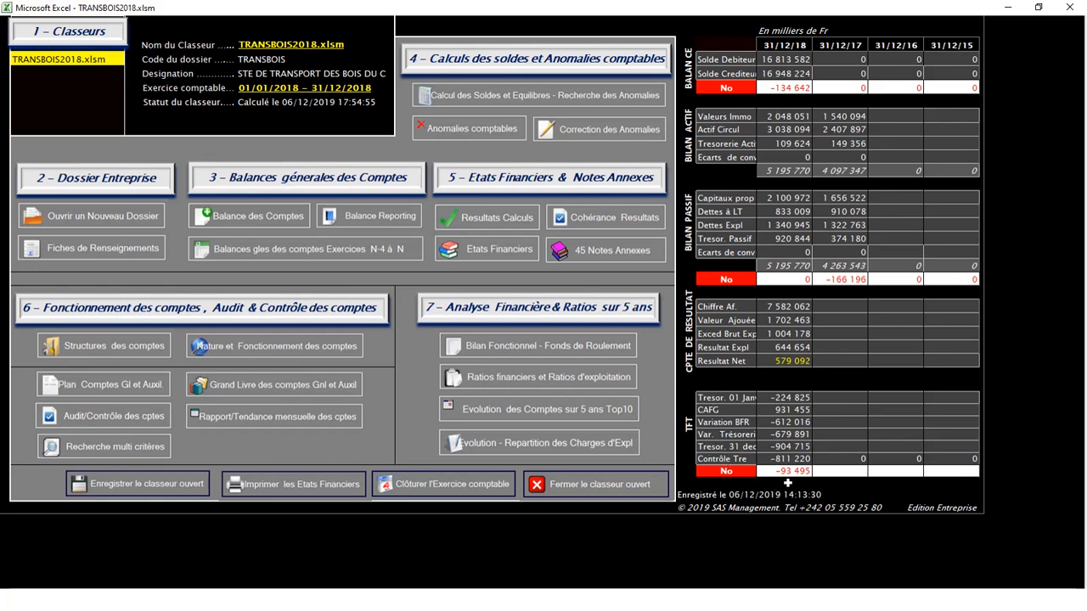
# Step: Run a multi-criteria search for the 2018 accounting movements of account 812
pyautogui.click(102, 447)
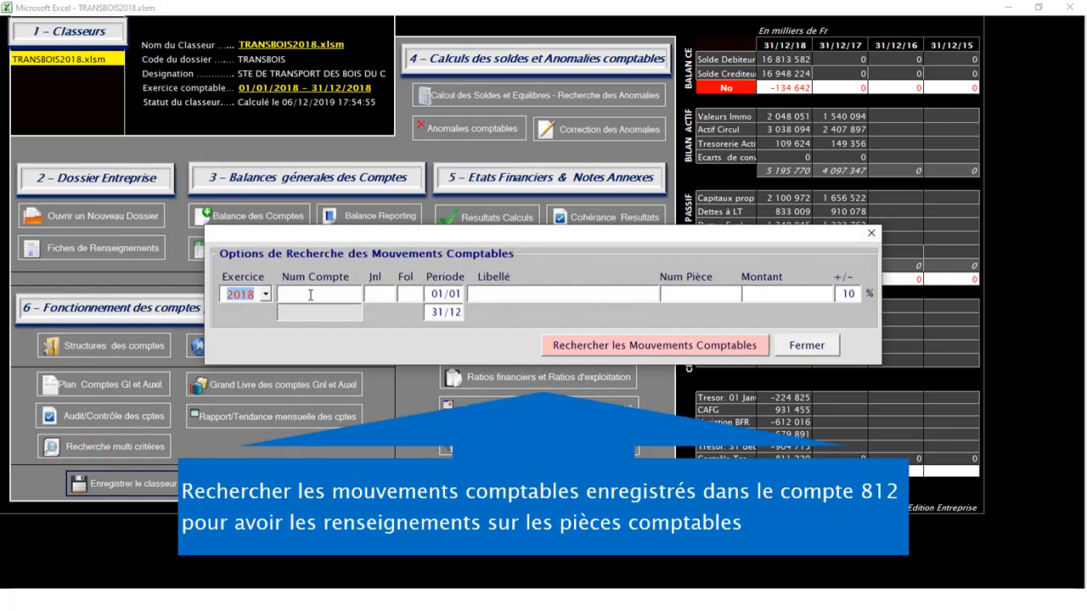
pyautogui.click(306, 295)
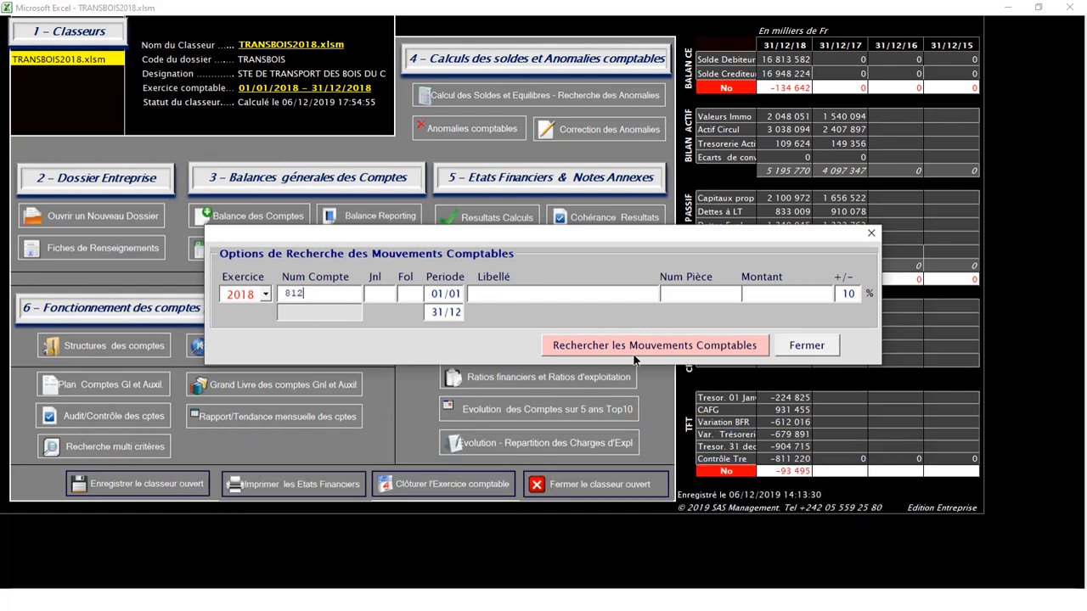
pyautogui.click(634, 348)
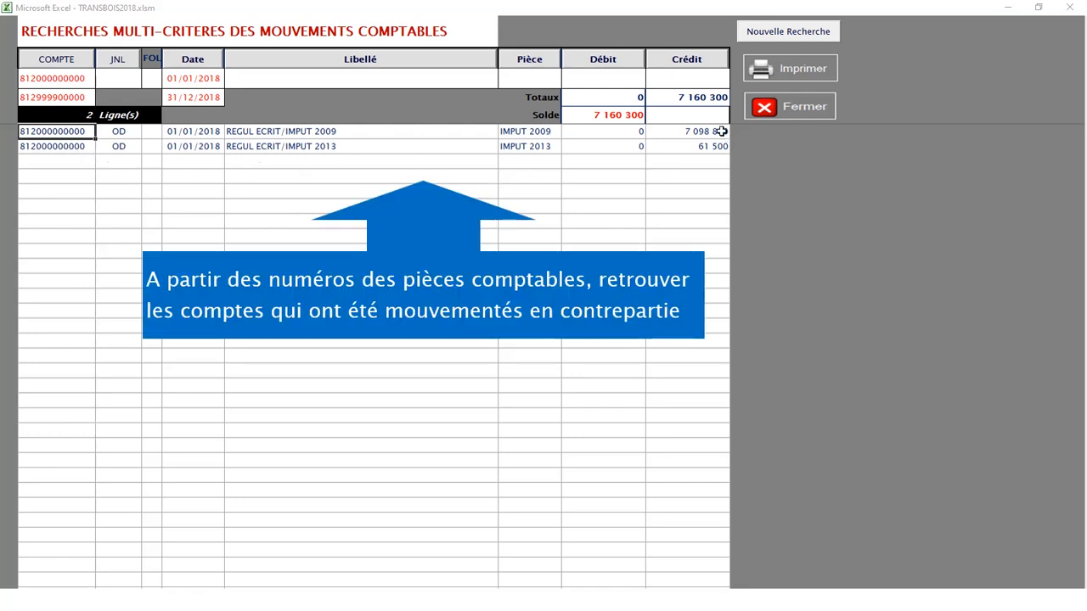
# Step: Check the credit amounts, balance and voucher numbers of the account 812 movements, then close the search results
pyautogui.click(720, 132)
pyautogui.click(618, 115)
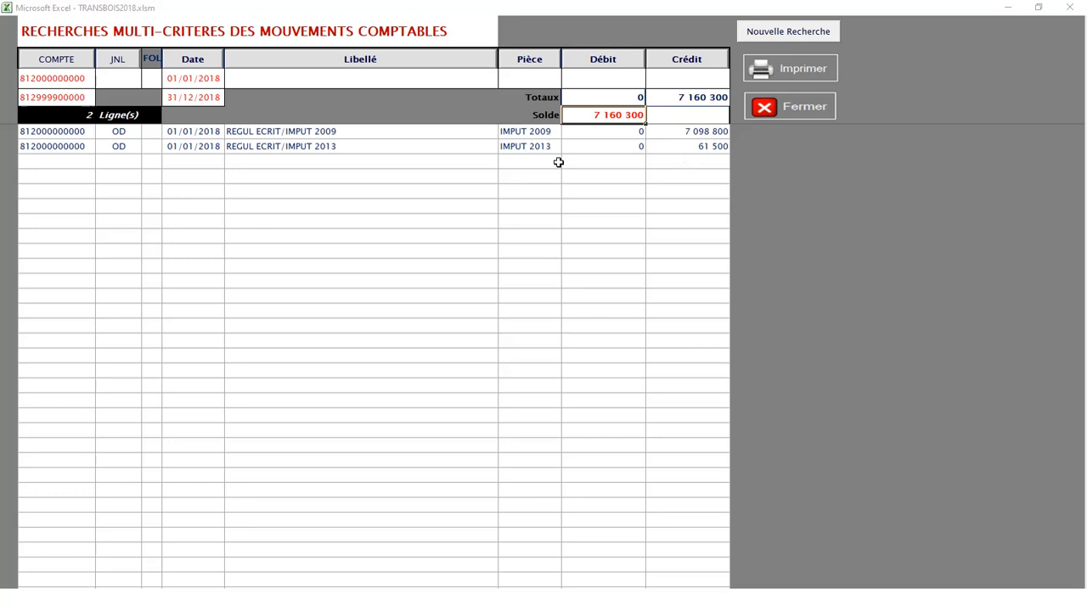
pyautogui.click(528, 132)
pyautogui.click(549, 146)
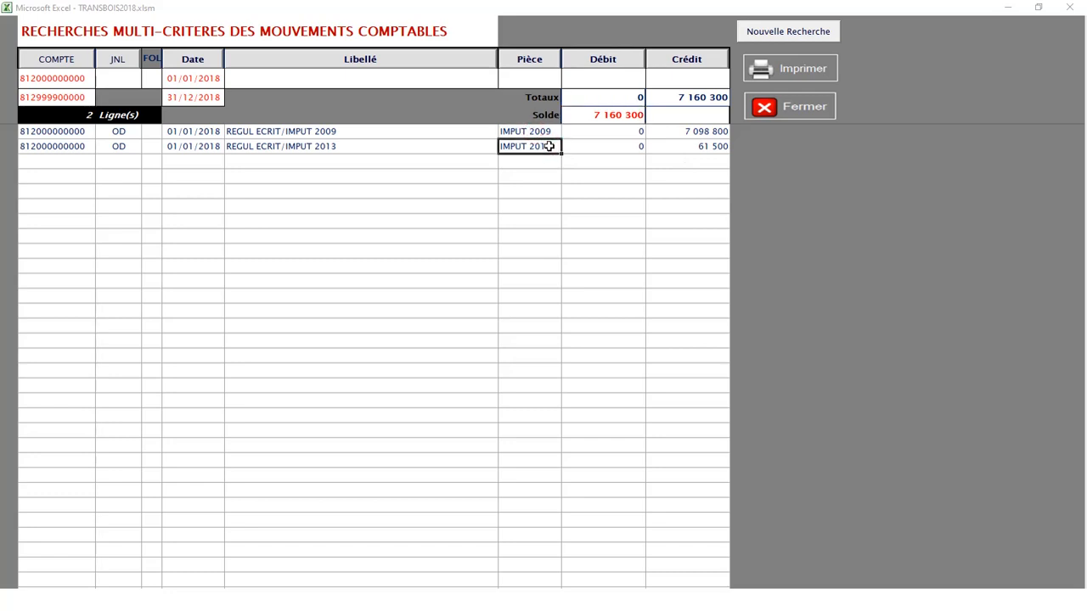
pyautogui.click(547, 133)
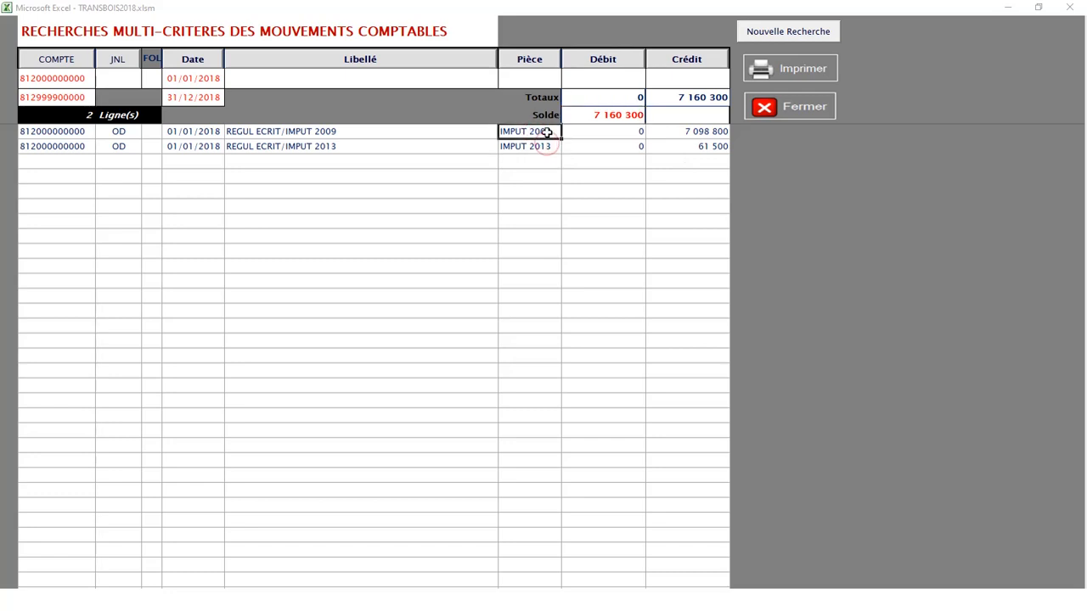
pyautogui.click(807, 105)
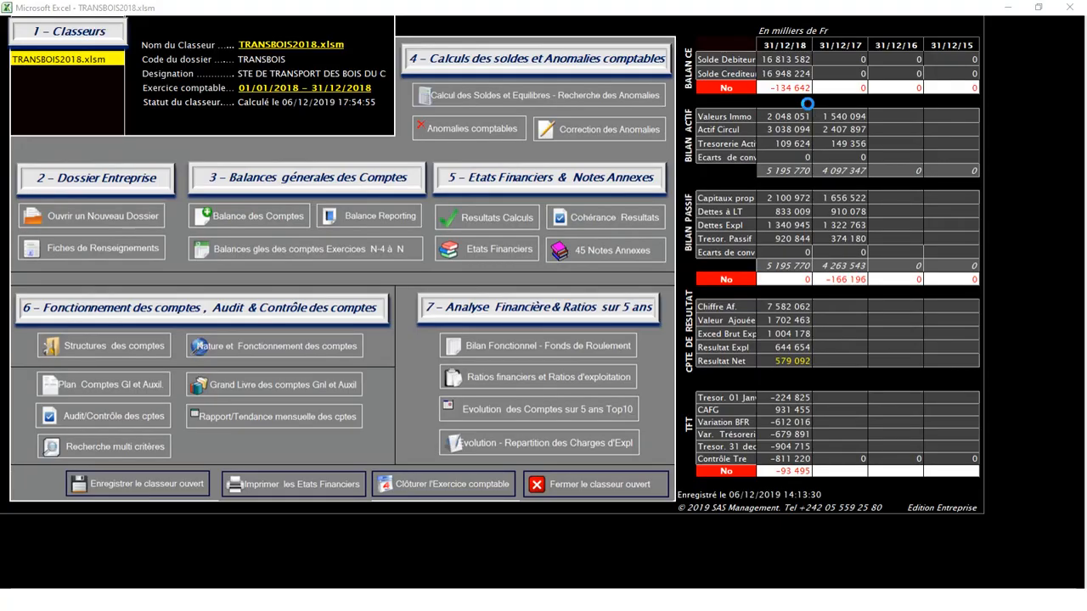
# Step: Search the 2018 accounting movements whose voucher number contains the keyword imput
pyautogui.click(94, 450)
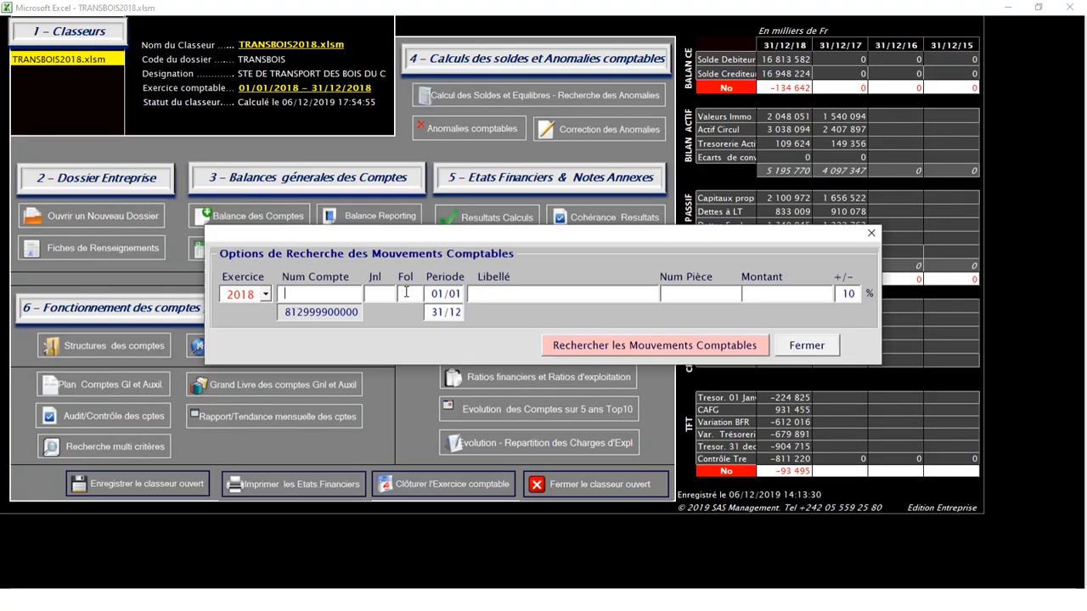
pyautogui.click(685, 296)
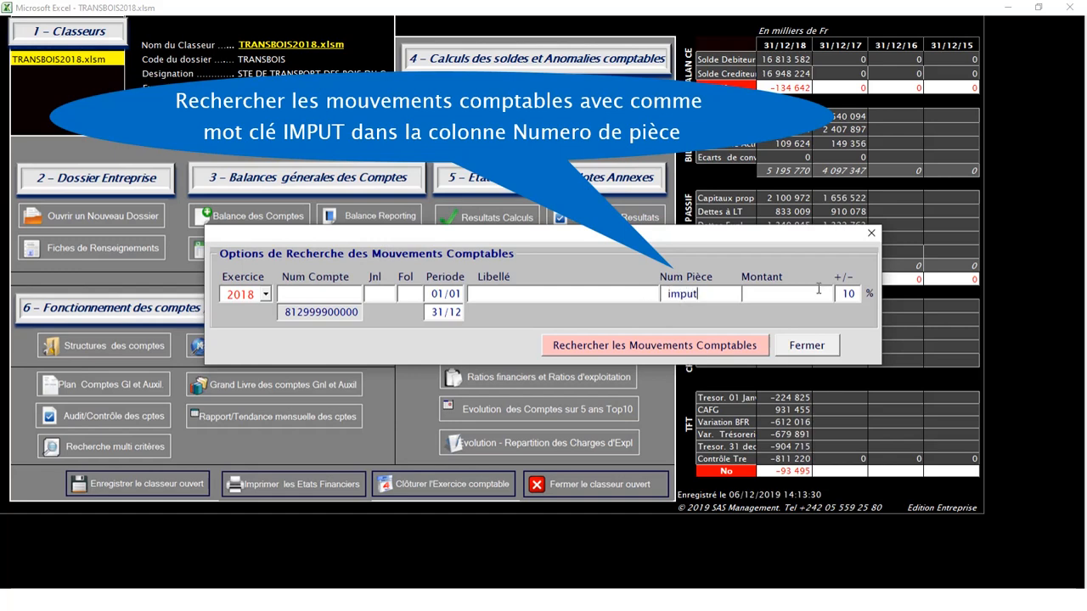
pyautogui.click(719, 347)
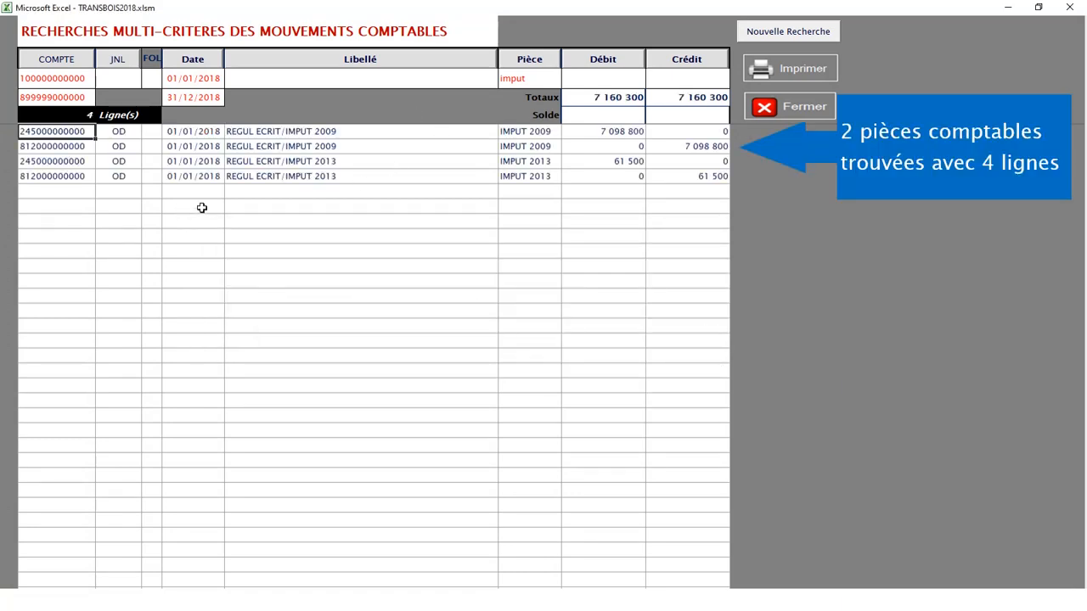
# Step: Compare the voucher numbers and accounts of the imput entries to identify the account used as counterpart of 812
pyautogui.click(518, 162)
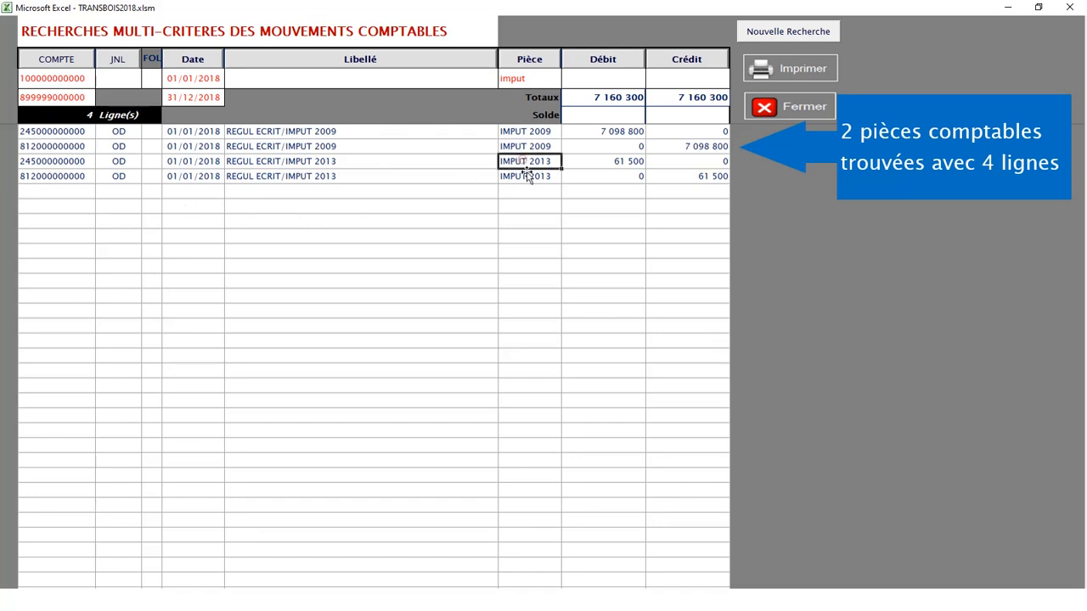
pyautogui.click(521, 176)
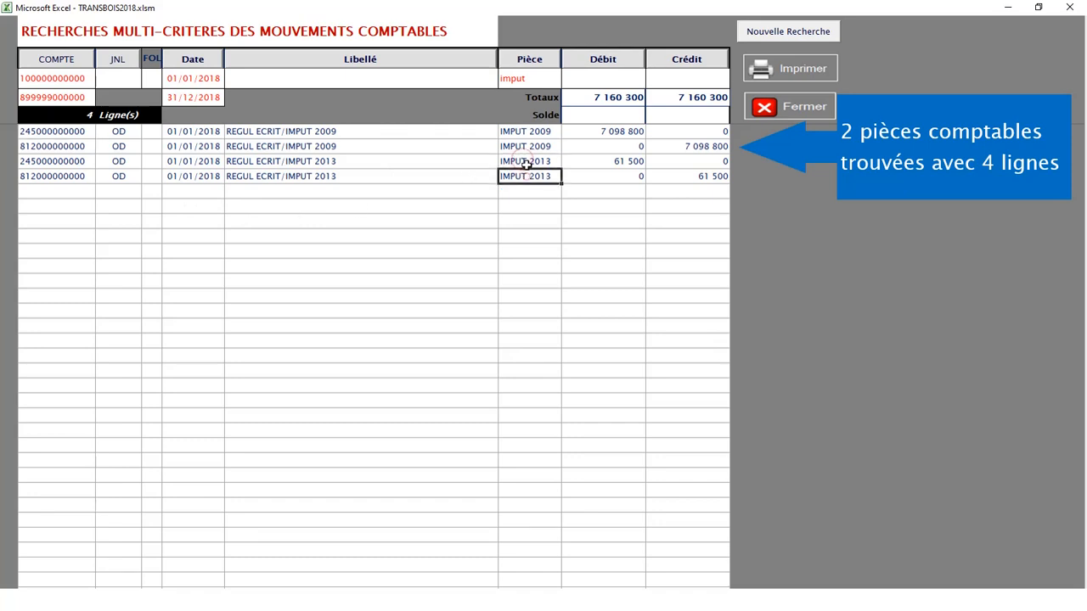
pyautogui.click(68, 133)
pyautogui.click(70, 144)
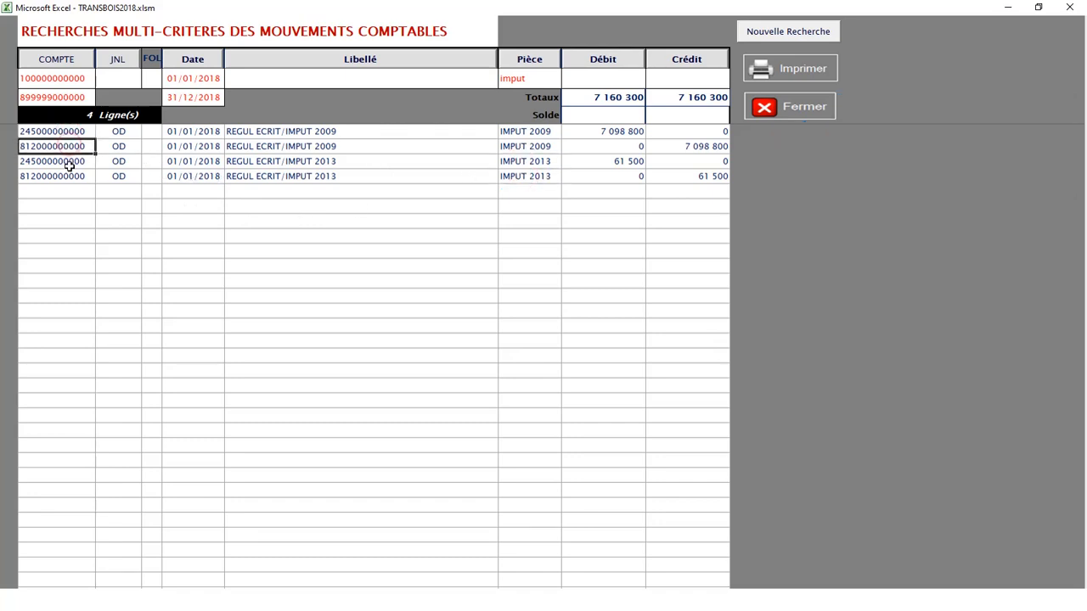
pyautogui.click(68, 175)
pyautogui.click(70, 162)
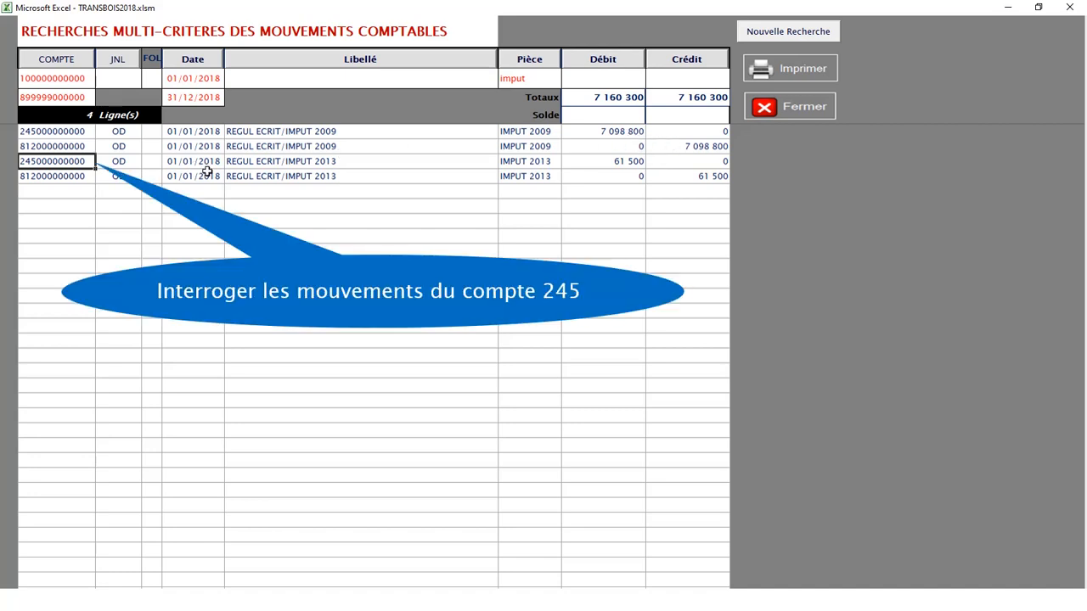
pyautogui.click(71, 149)
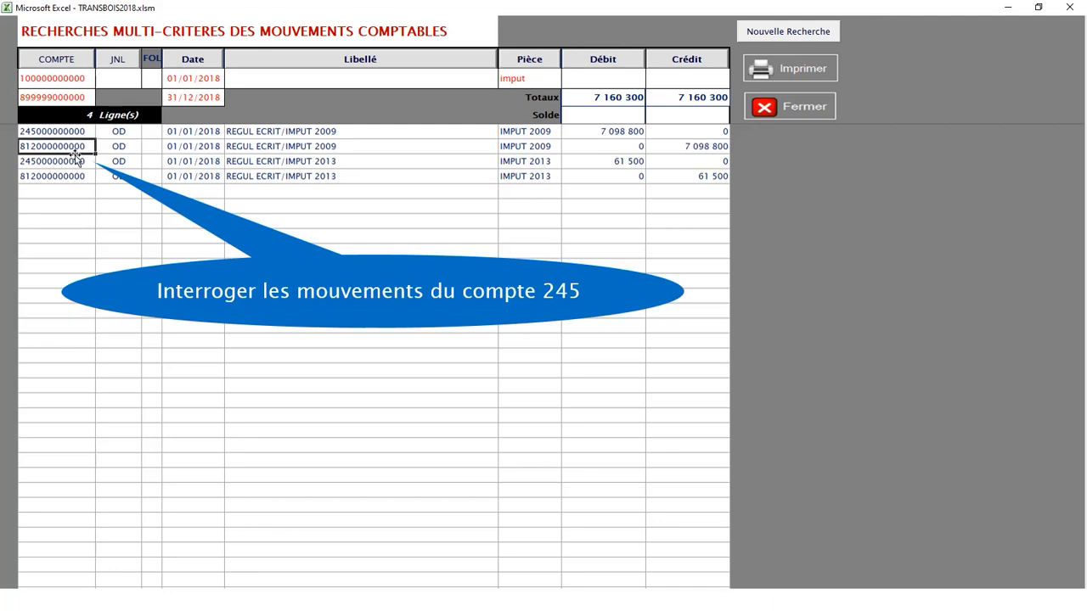
# Step: Run a new movement search for account 245 with the voucher number criterion cleared, review its entries and close the results
pyautogui.click(816, 32)
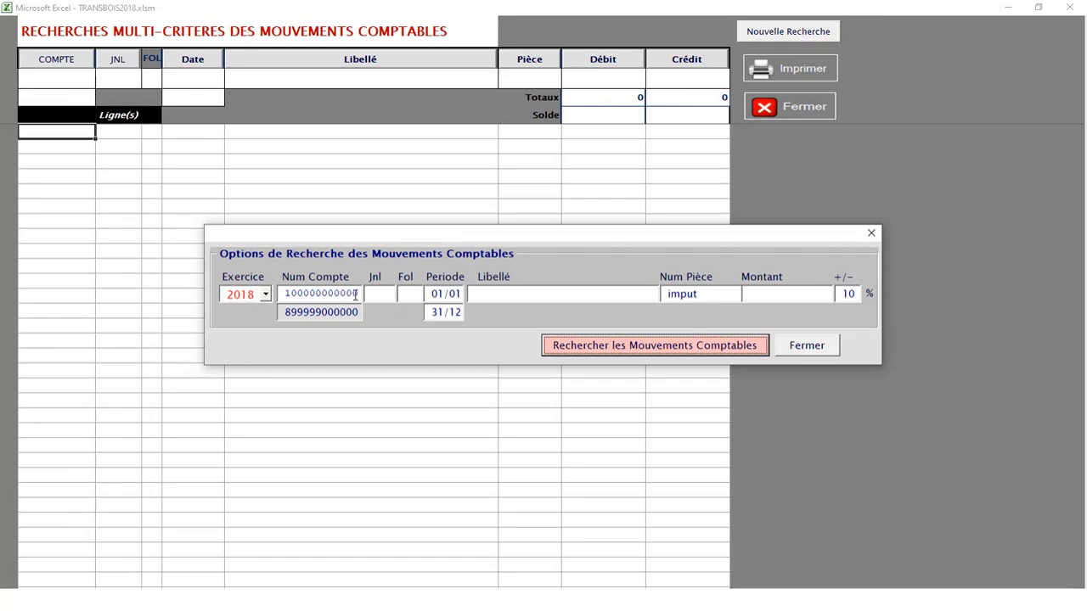
pyautogui.moveTo(356, 295); pyautogui.dragTo(251, 294)
pyautogui.write('245')
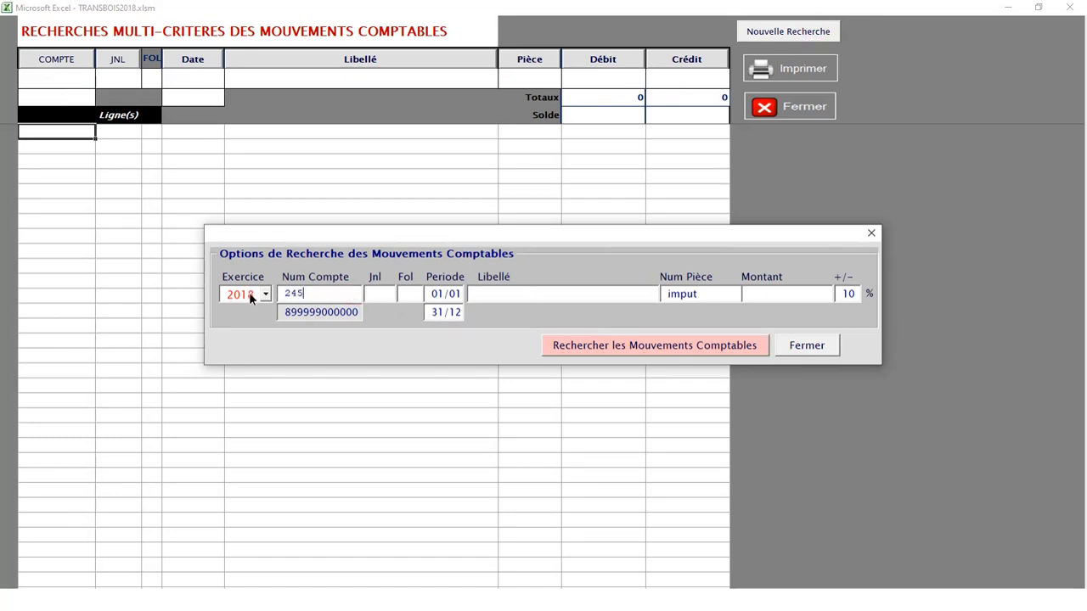
pyautogui.doubleClick(709, 295)
pyautogui.press('BackSpace')
pyautogui.click(658, 343)
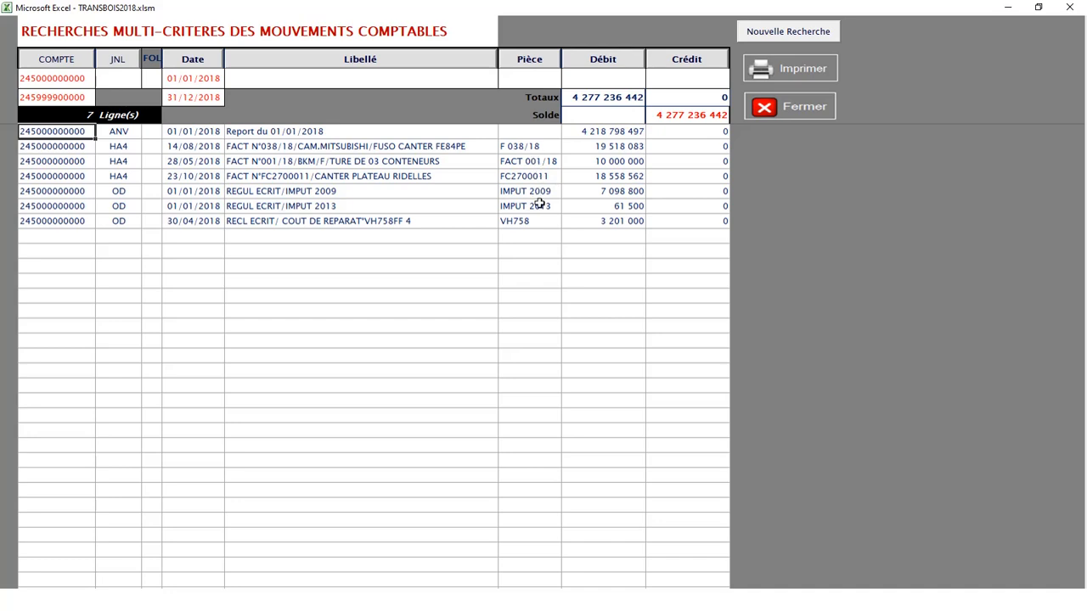
pyautogui.hotkey('ctrl', 'Down')
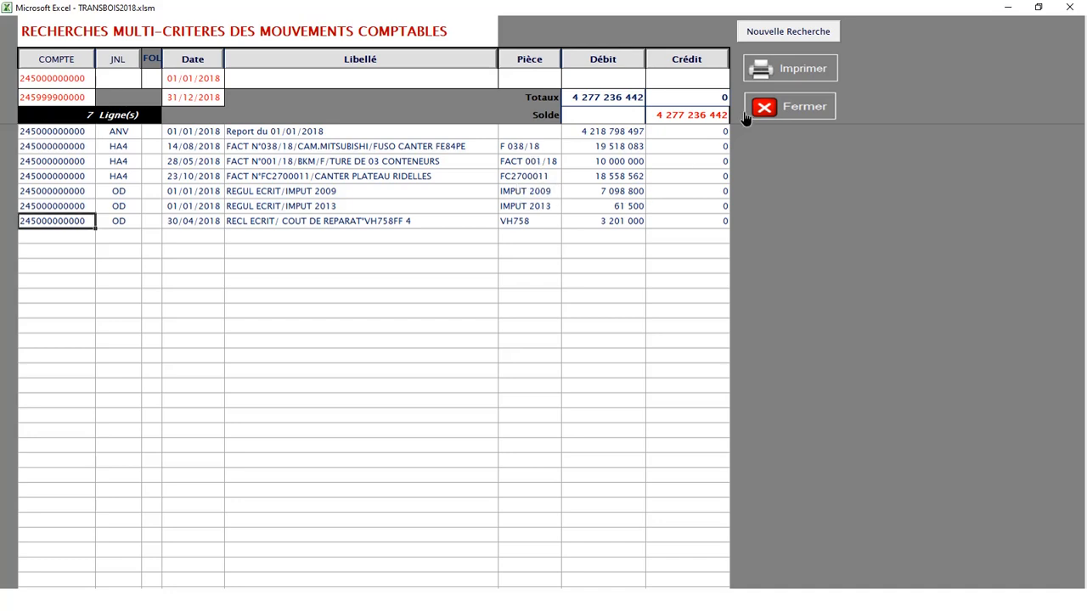
pyautogui.click(821, 115)
# Step: In the account audit and control tool, select account 245 MATERIEL DE TRANSPORT, show its permitted counterpart accounts and search its entries
pyautogui.click(89, 456)
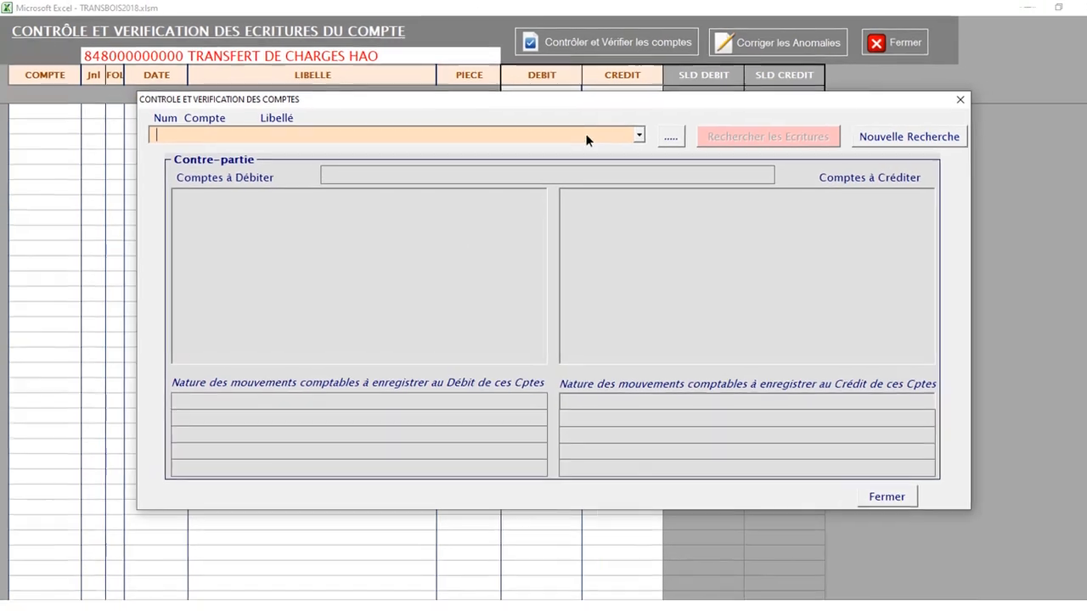
pyautogui.click(575, 133)
pyautogui.write('245')
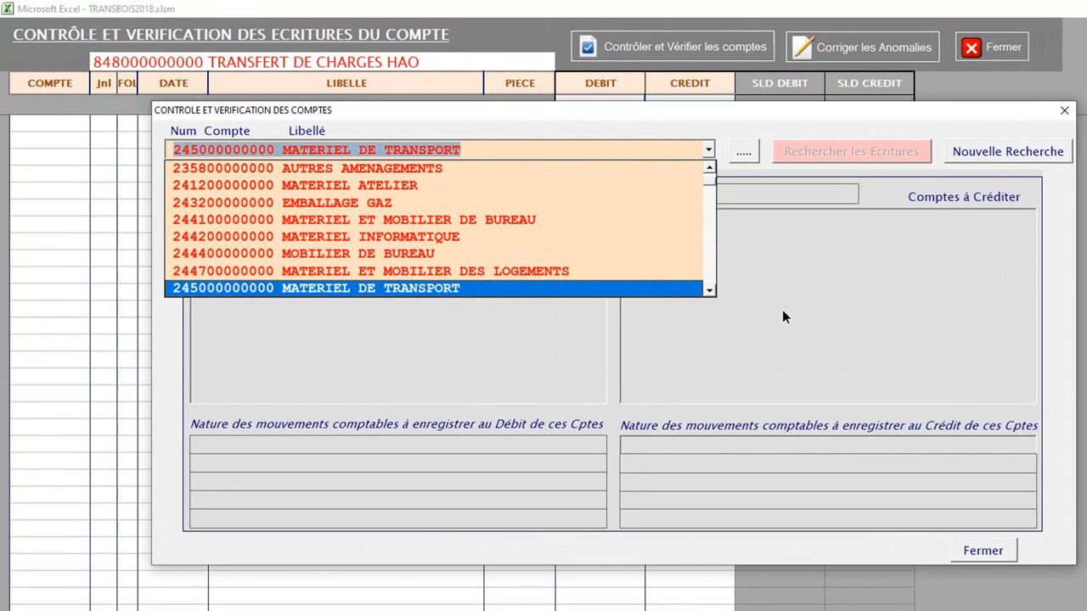
pyautogui.click(539, 288)
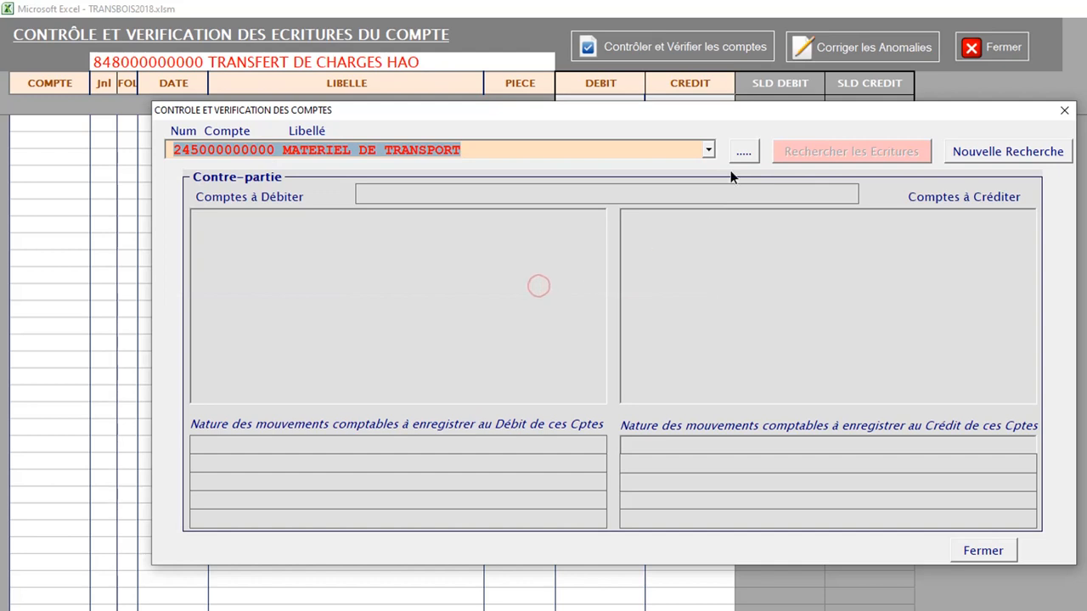
pyautogui.click(747, 157)
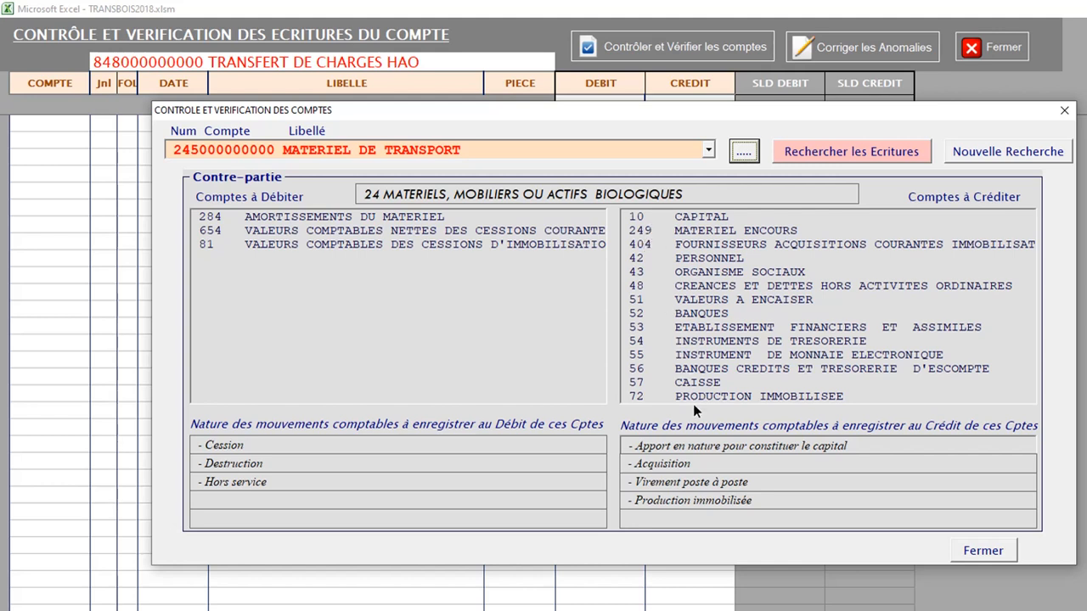
pyautogui.click(856, 152)
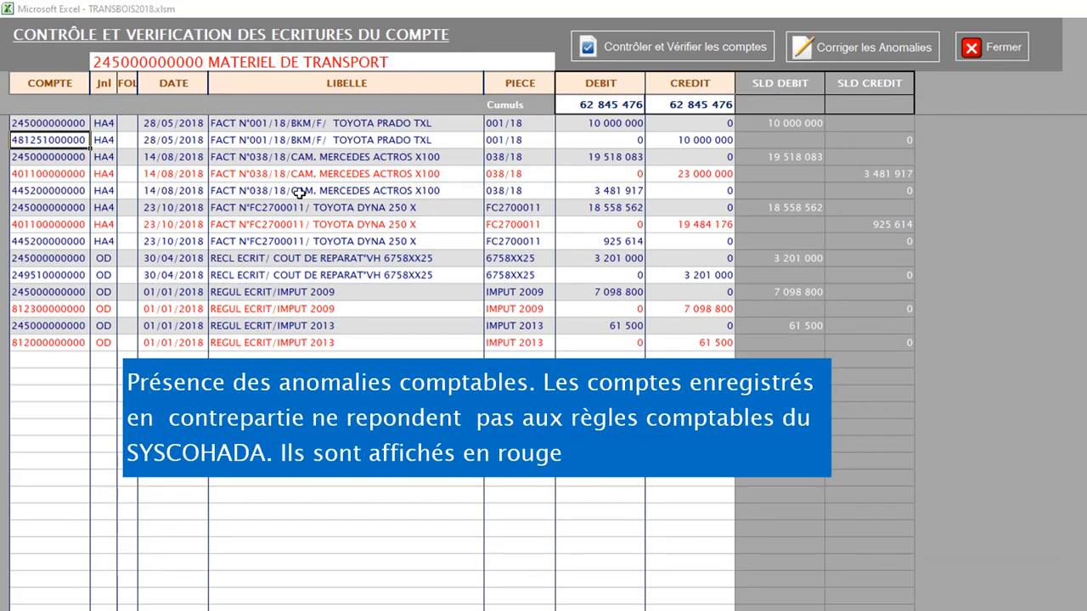
# Step: Examine the account 245 entries for the Mercedes Actros, the Toyota Dyna and IMPUT 2009, including their counterparts flagged in red
pyautogui.moveTo(68, 159); pyautogui.dragTo(701, 190)
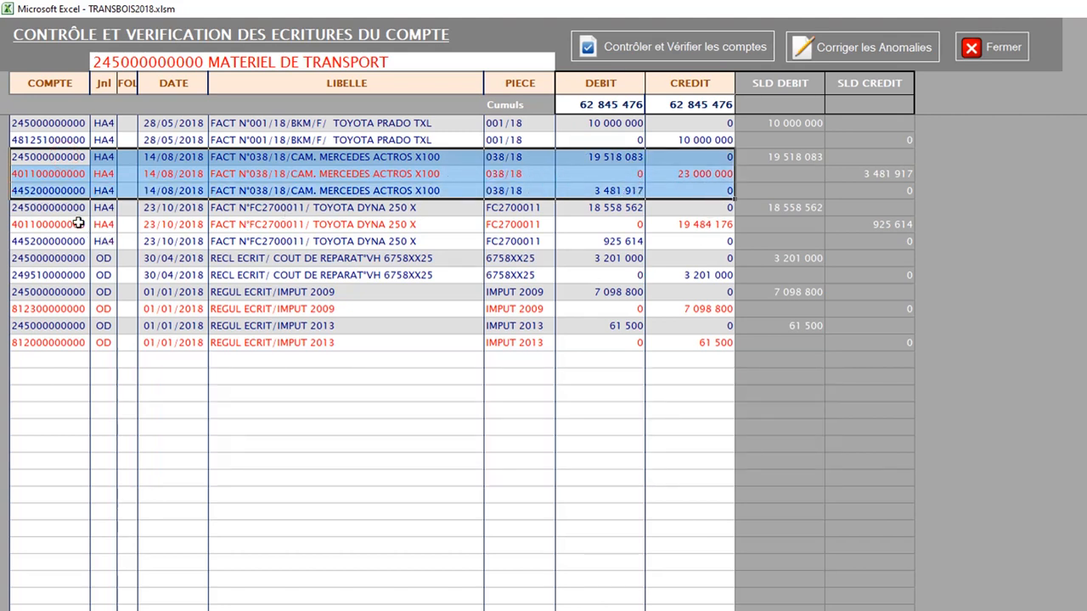
pyautogui.moveTo(78, 224); pyautogui.dragTo(693, 245)
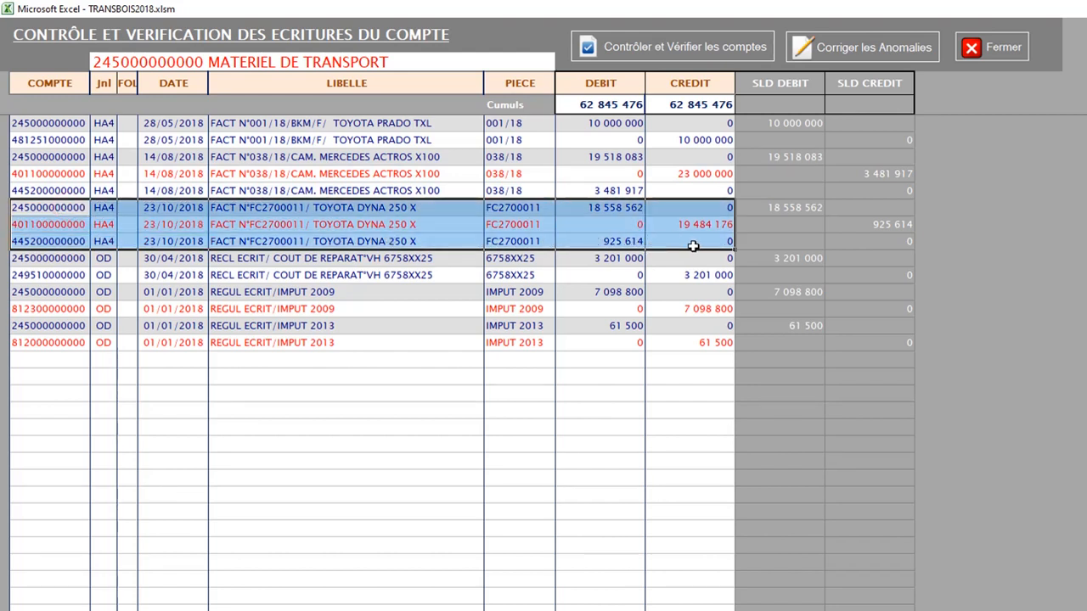
pyautogui.click(532, 309)
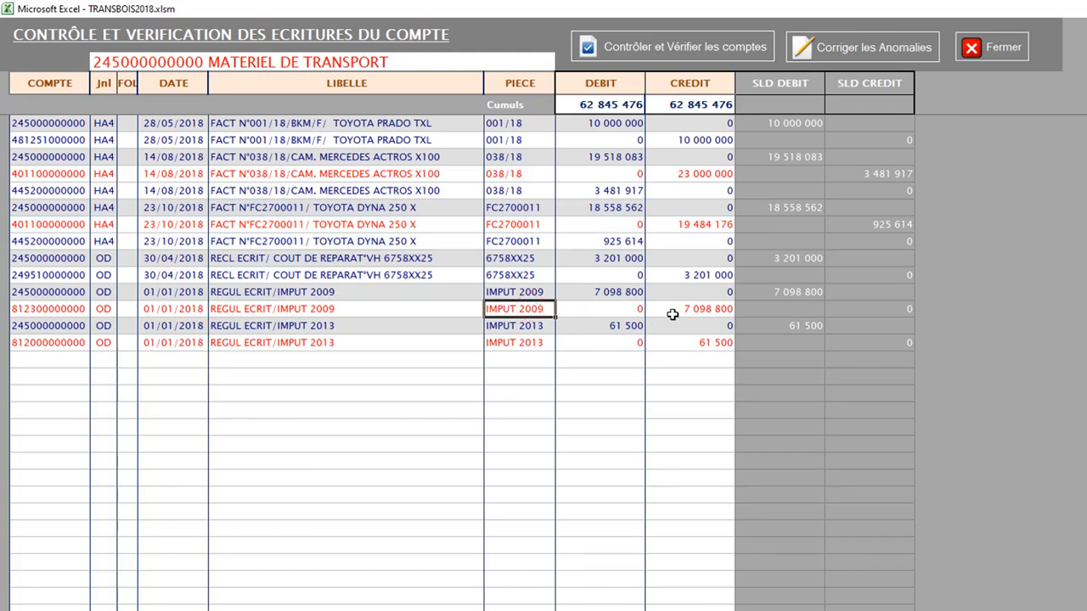
pyautogui.click(828, 47)
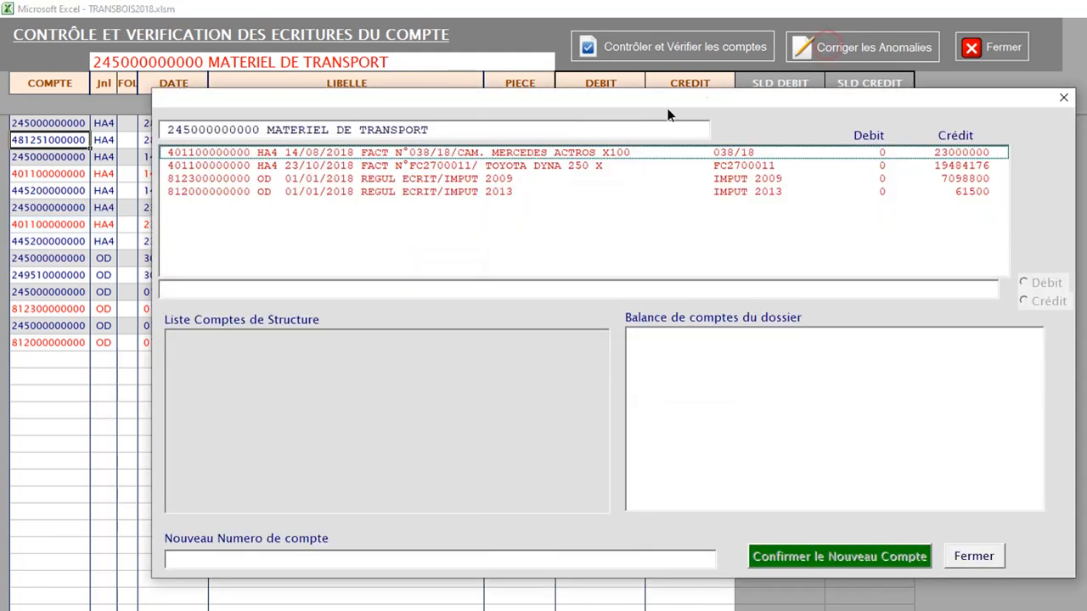
pyautogui.click(550, 150)
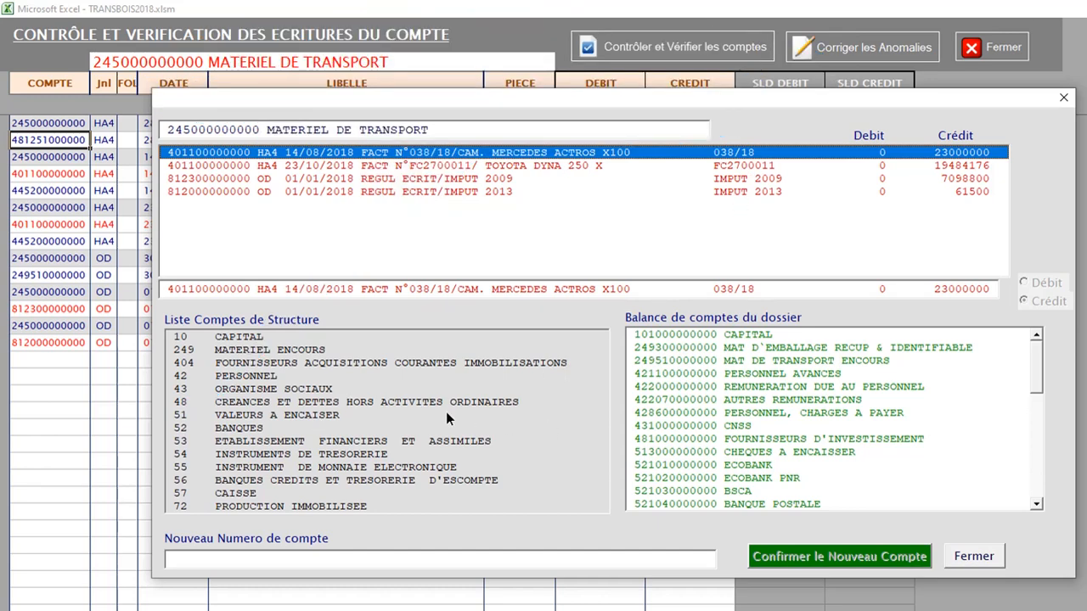
pyautogui.click(317, 404)
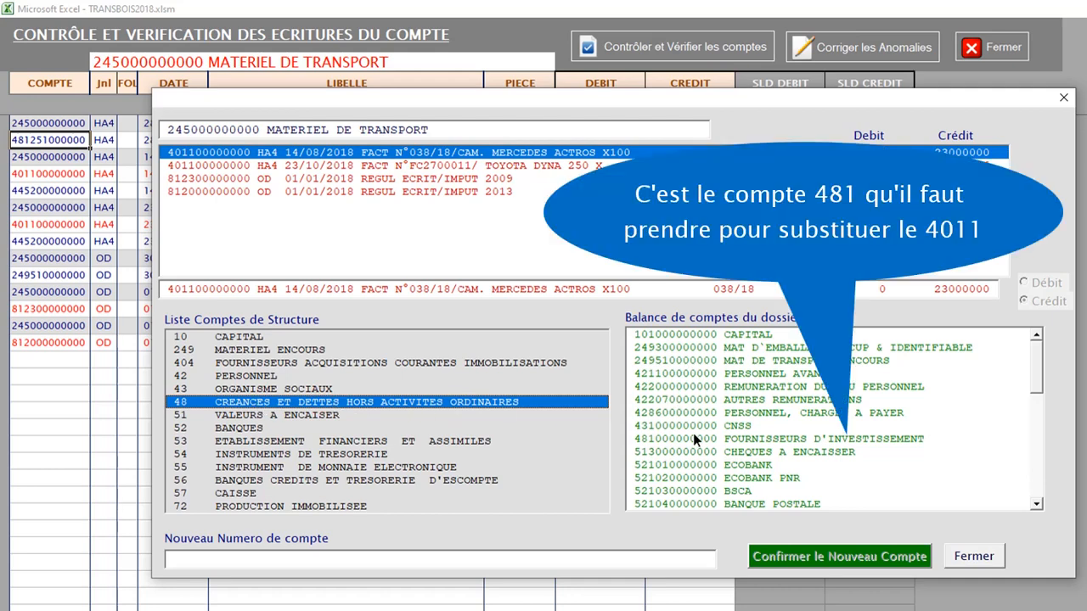
pyautogui.click(693, 438)
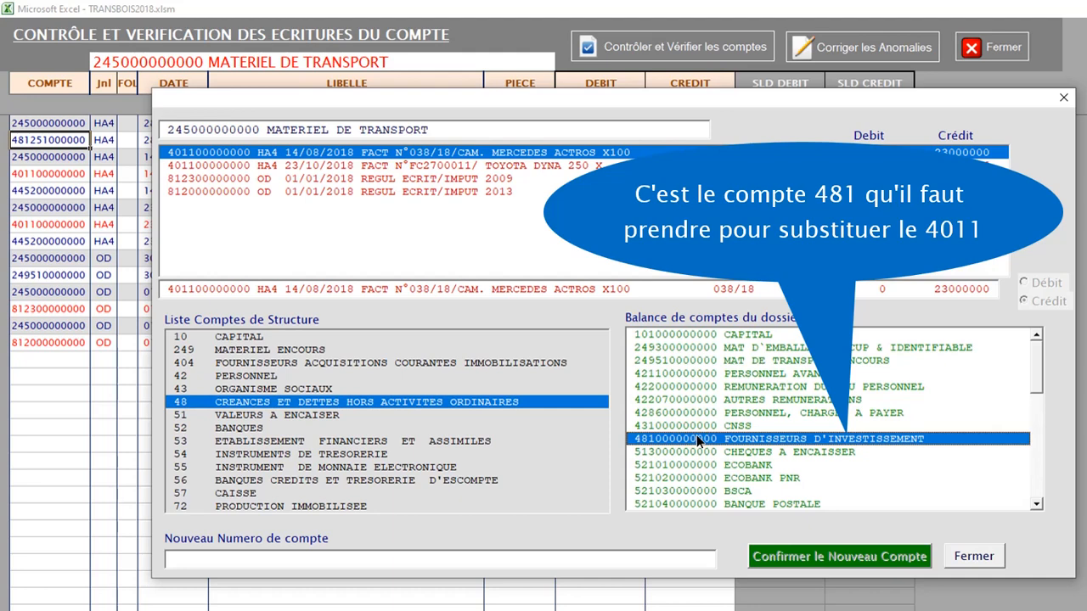
pyautogui.doubleClick(722, 439)
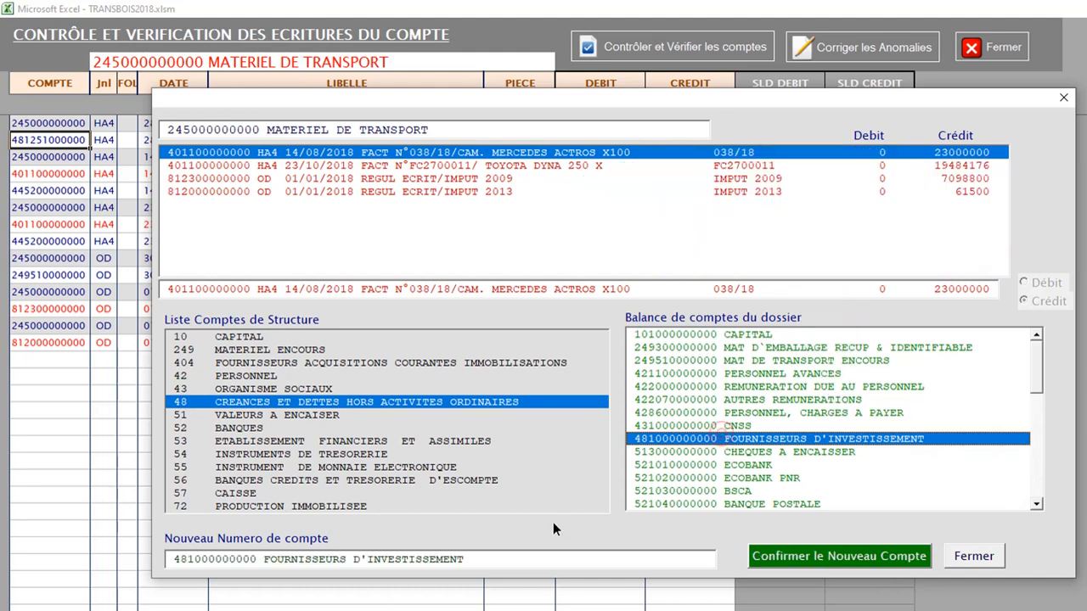
pyautogui.click(807, 564)
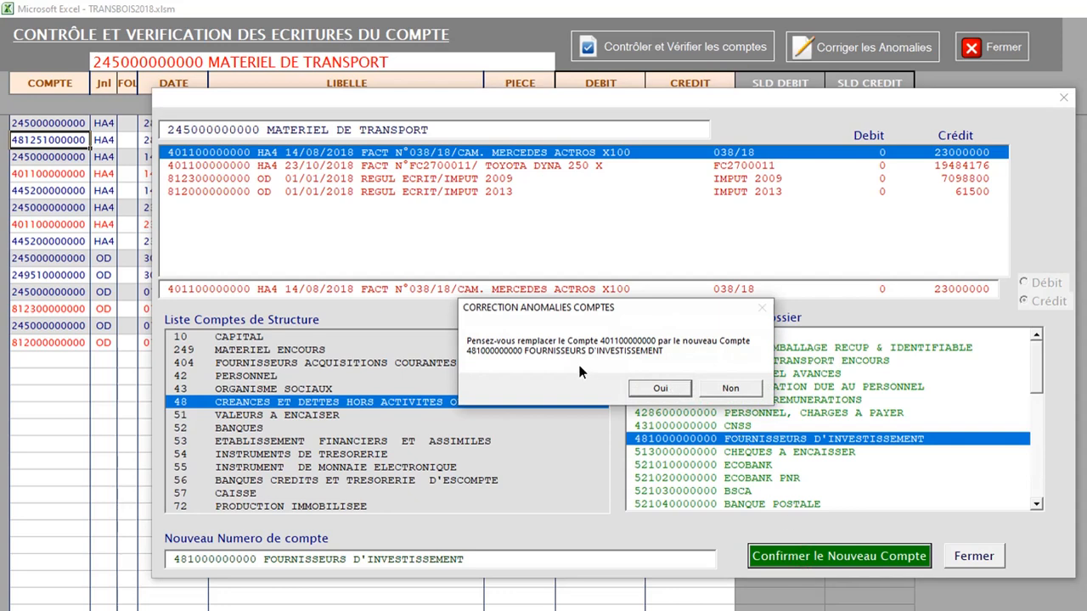
pyautogui.click(660, 388)
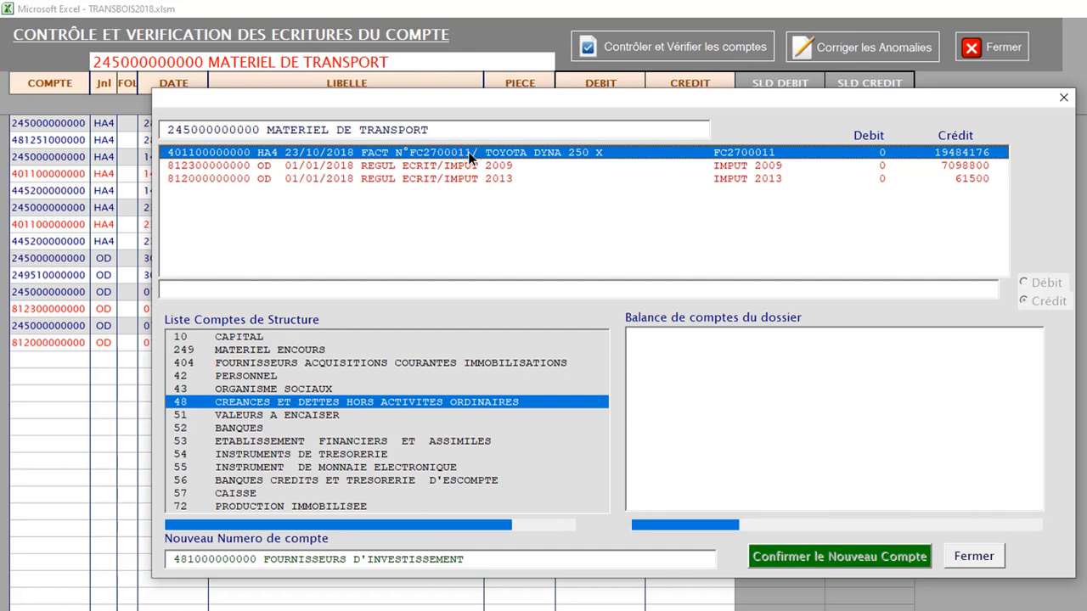
pyautogui.click(410, 401)
pyautogui.click(660, 438)
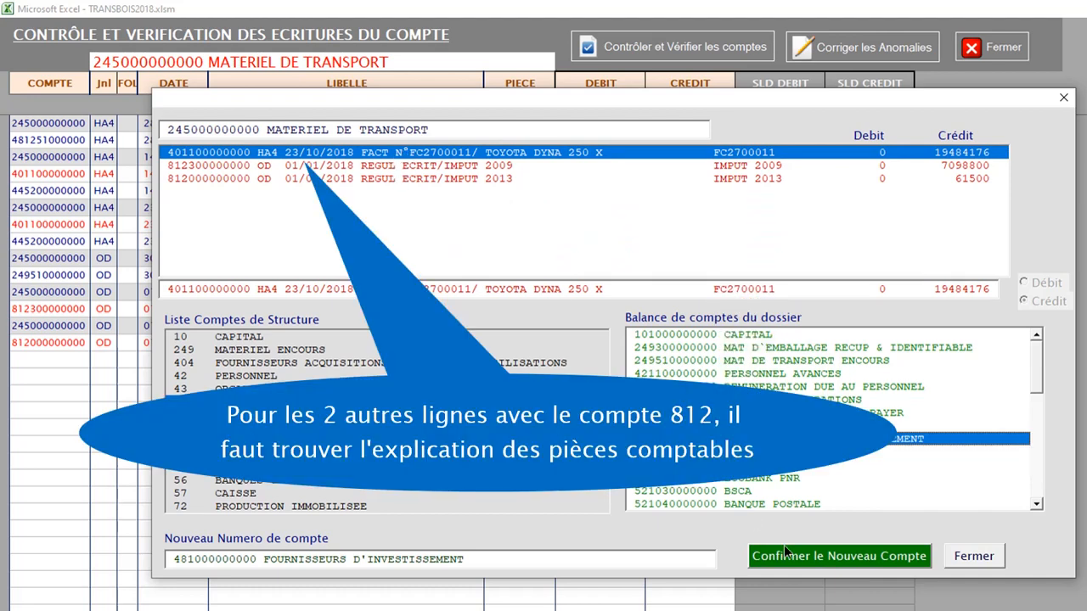
pyautogui.click(815, 556)
pyautogui.press('Return')
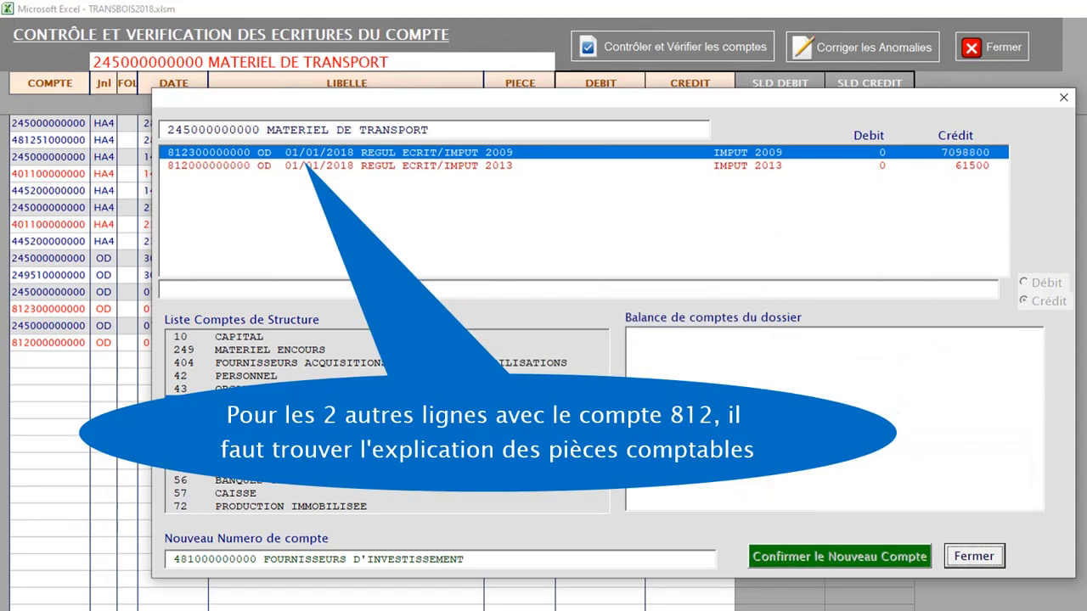
pyautogui.click(974, 556)
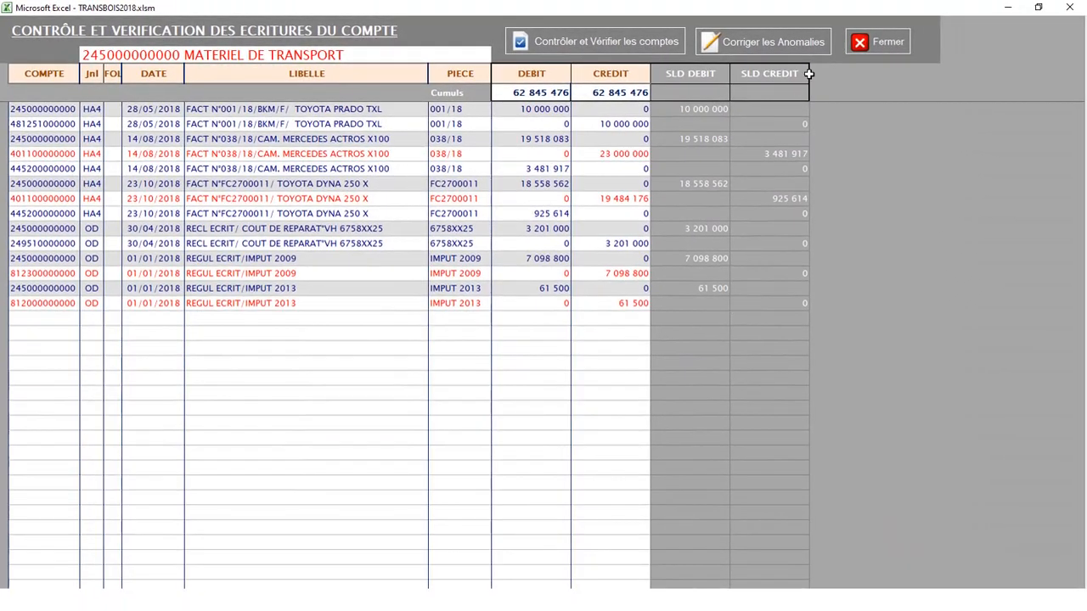
pyautogui.click(875, 40)
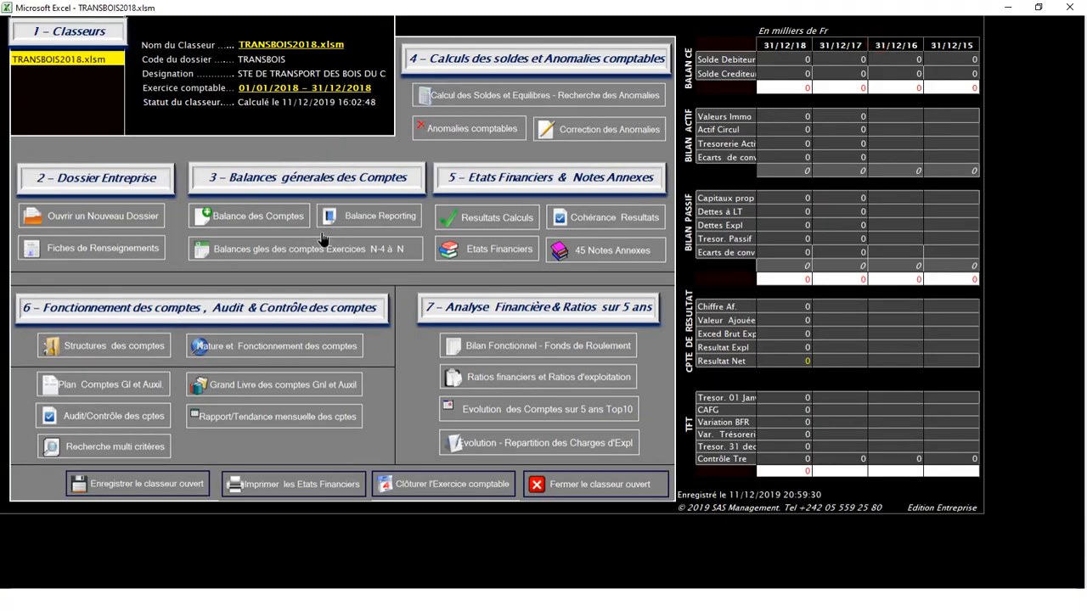
# Step: Check accounts 481 FOURNISSEURS D'INVESTISSEMENT and 4011 FOURNISSEUR in the general balance of accounts and return to the main menu
pyautogui.click(262, 218)
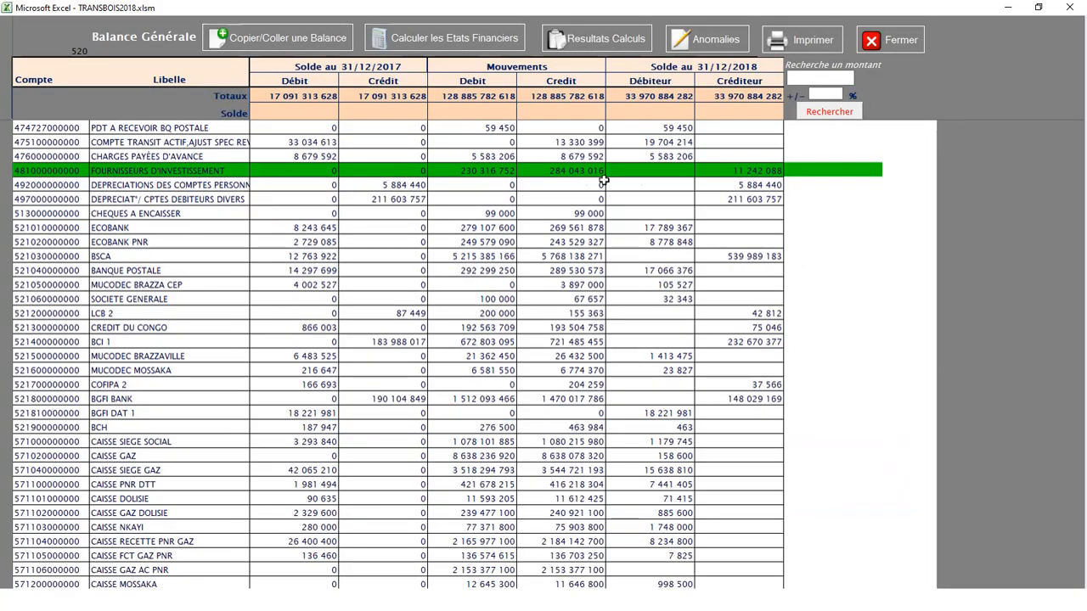
pyautogui.scroll(20, 414, 227)
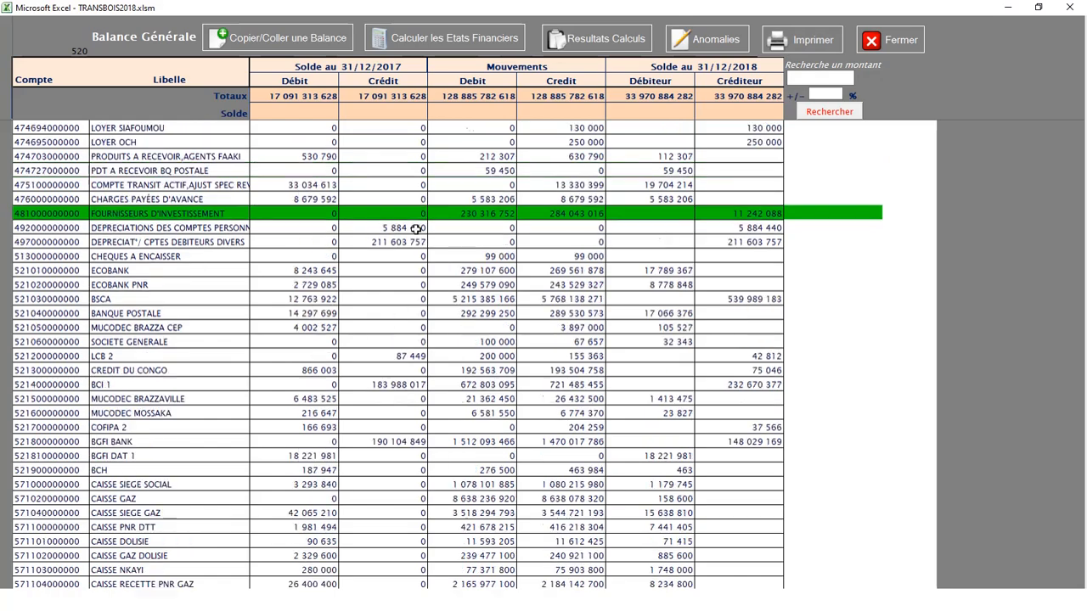
pyautogui.scroll(20, 416, 230)
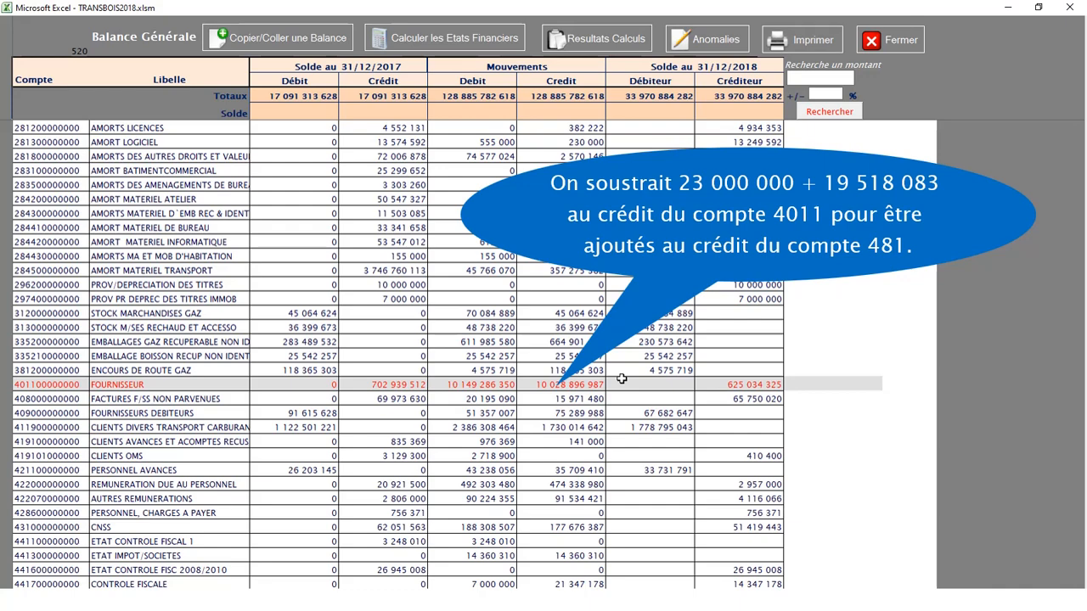
pyautogui.click(900, 39)
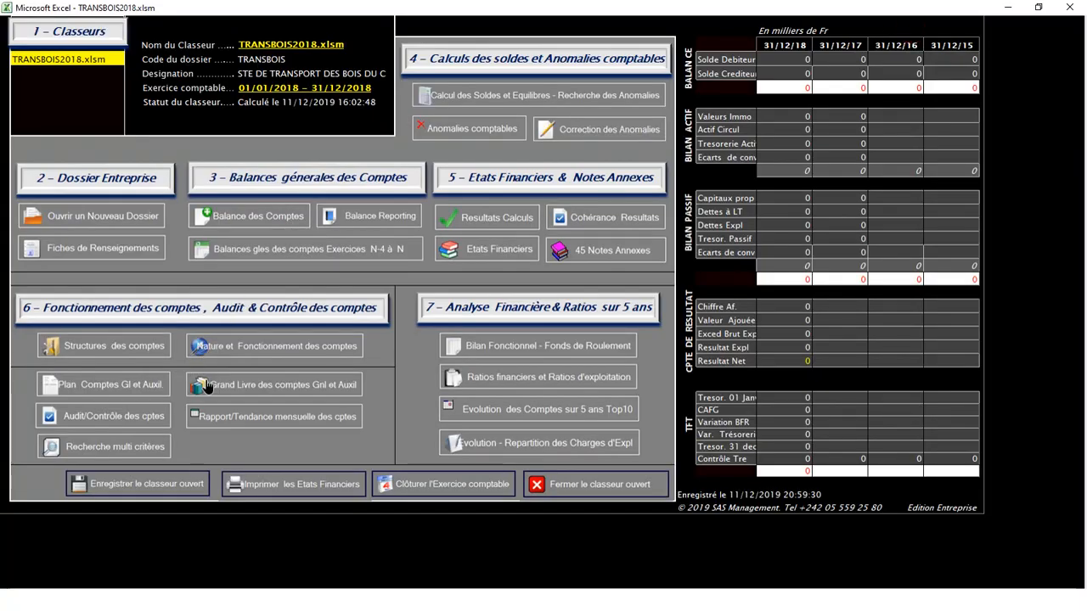
# Step: Run a multi-criteria search of 2018 movements whose description contains colle, with the account number criterion cleared
pyautogui.click(132, 449)
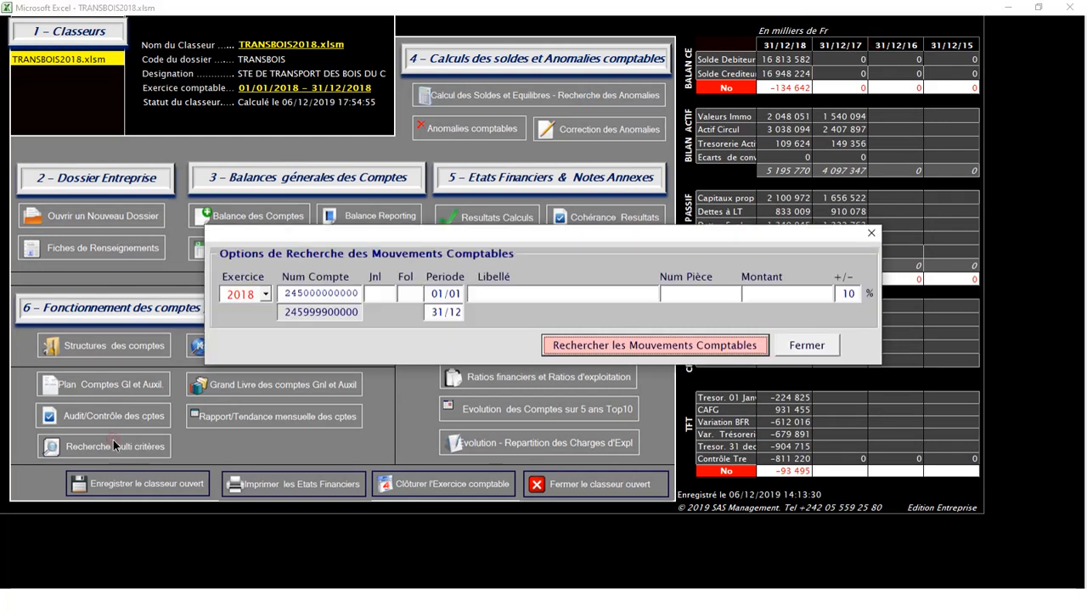
pyautogui.click(489, 294)
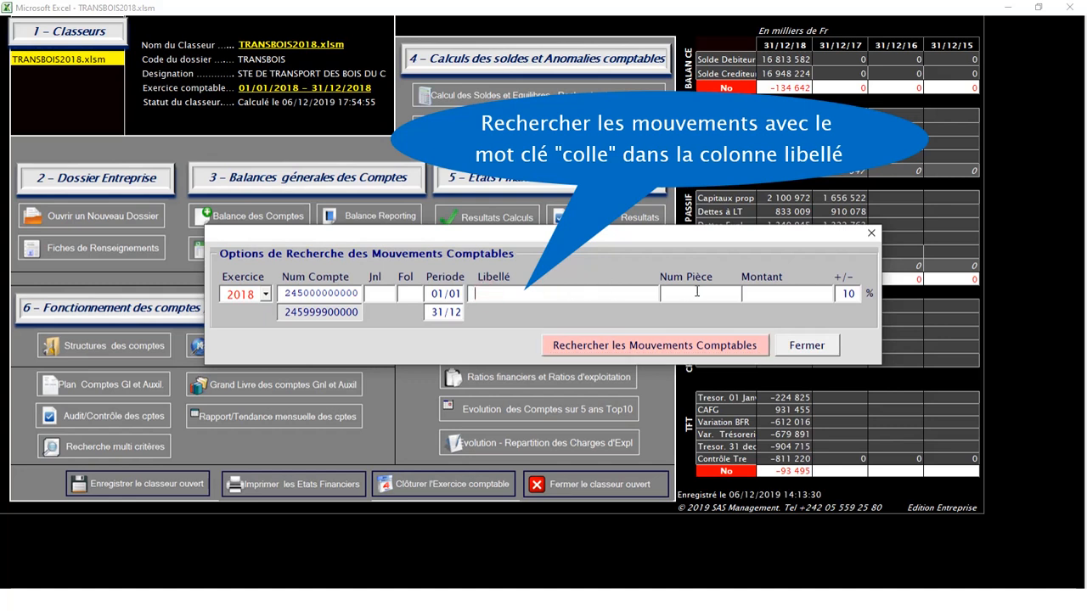
pyautogui.click(604, 294)
pyautogui.write('colle')
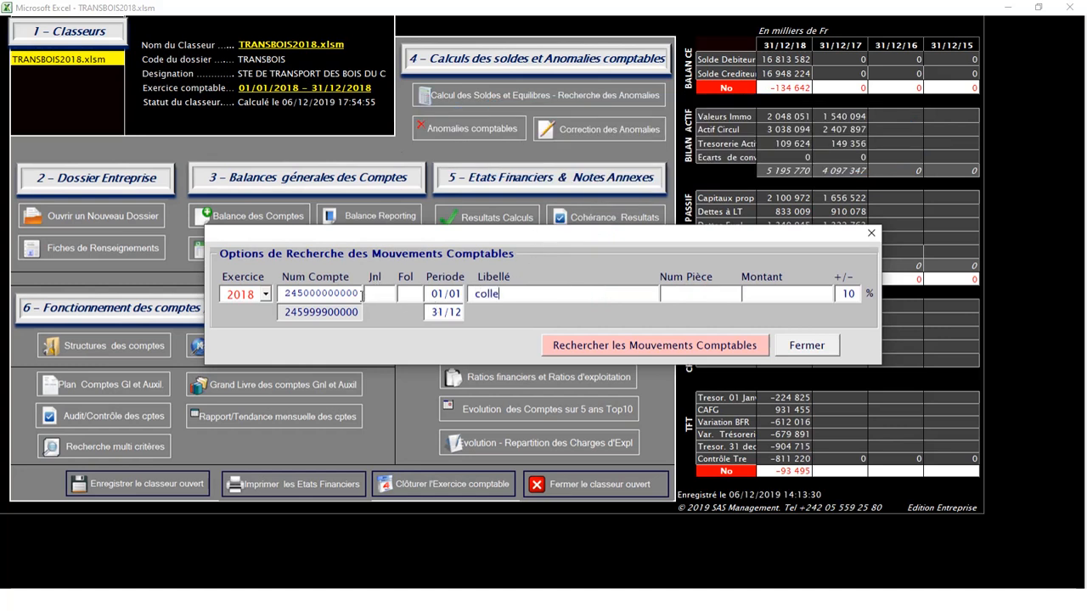
pyautogui.doubleClick(362, 294)
pyautogui.press('Delete')
pyautogui.click(663, 345)
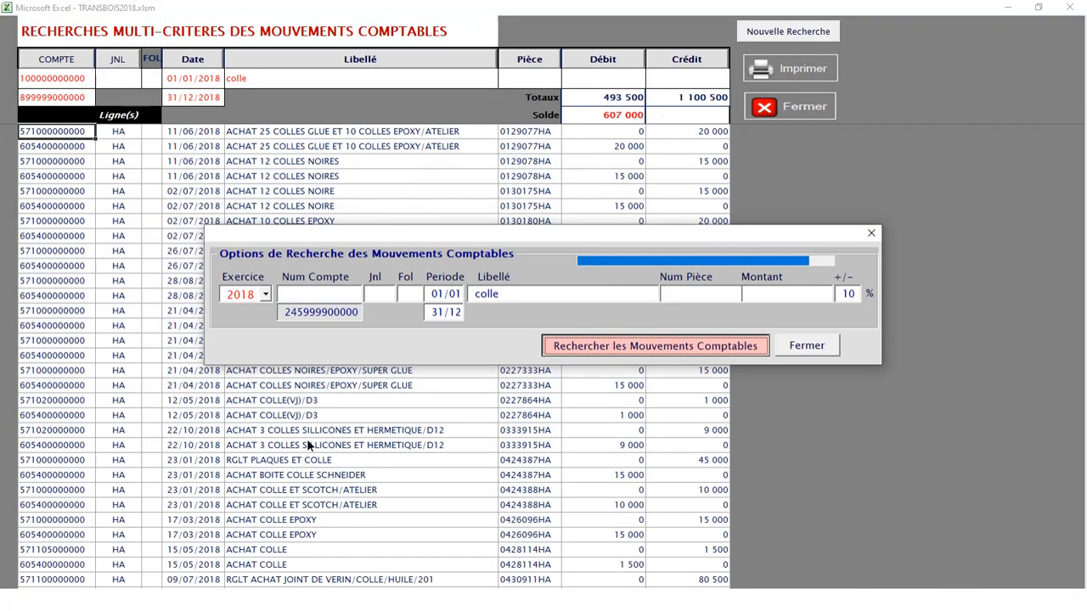
# Step: Sort the colle search results by account in ascending and descending order, and by date
pyautogui.click(49, 59)
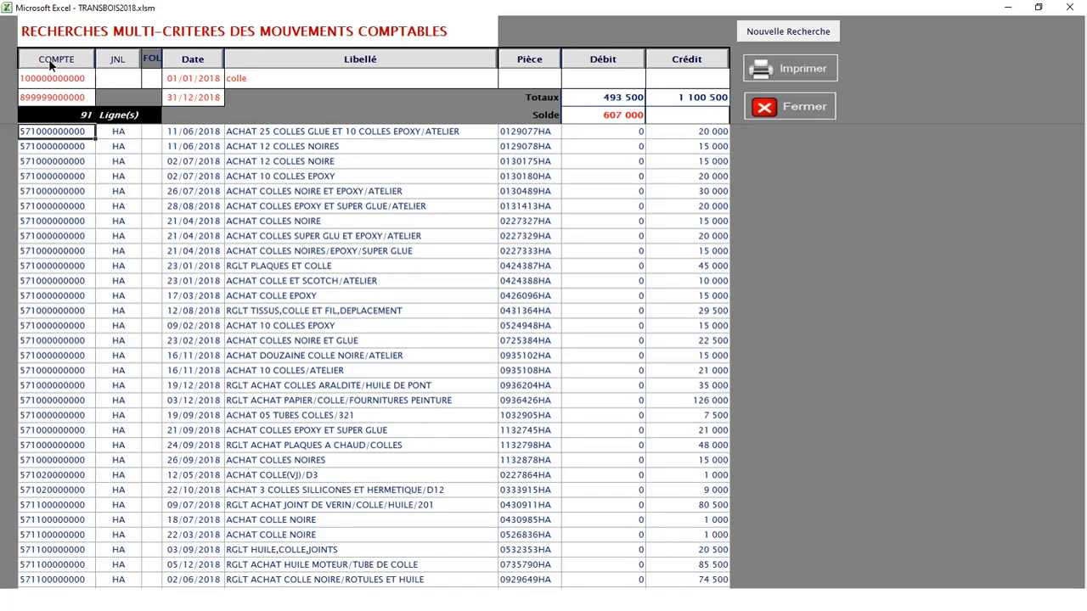
pyautogui.click(48, 58)
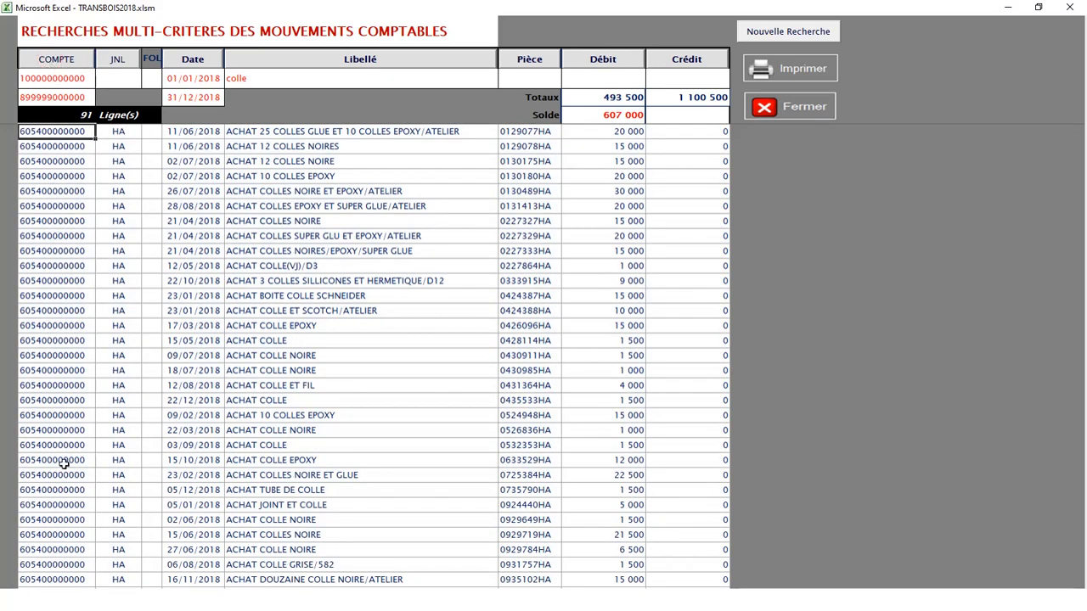
pyautogui.click(50, 59)
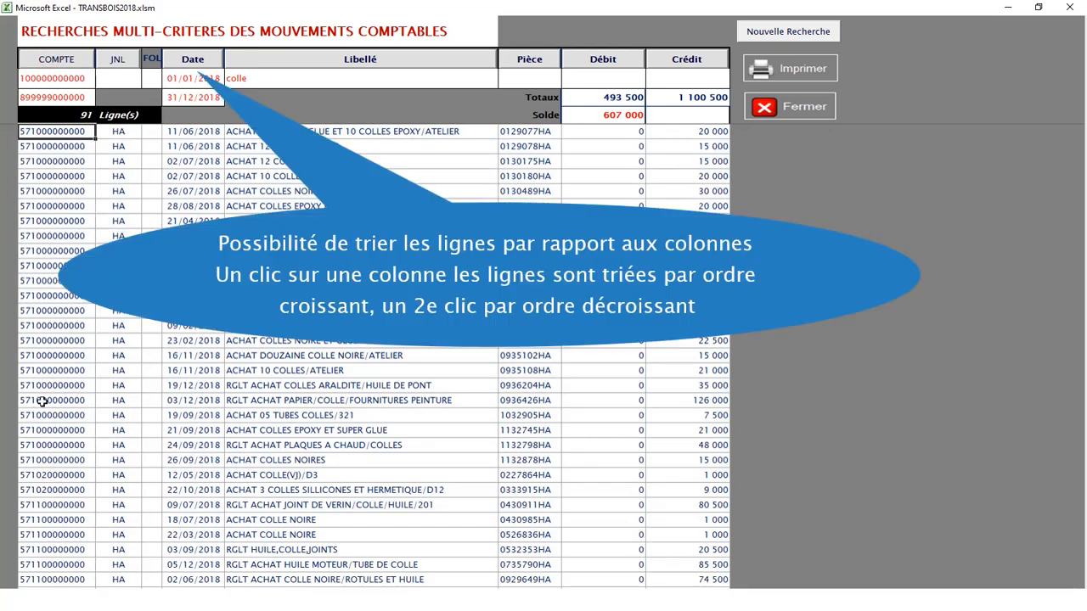
pyautogui.click(123, 59)
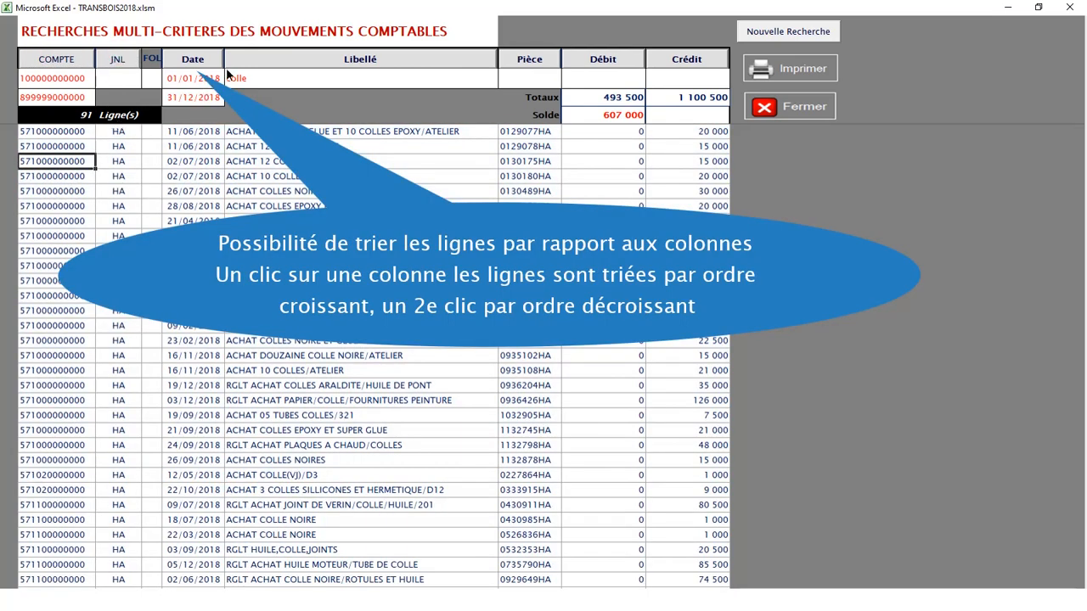
pyautogui.click(201, 61)
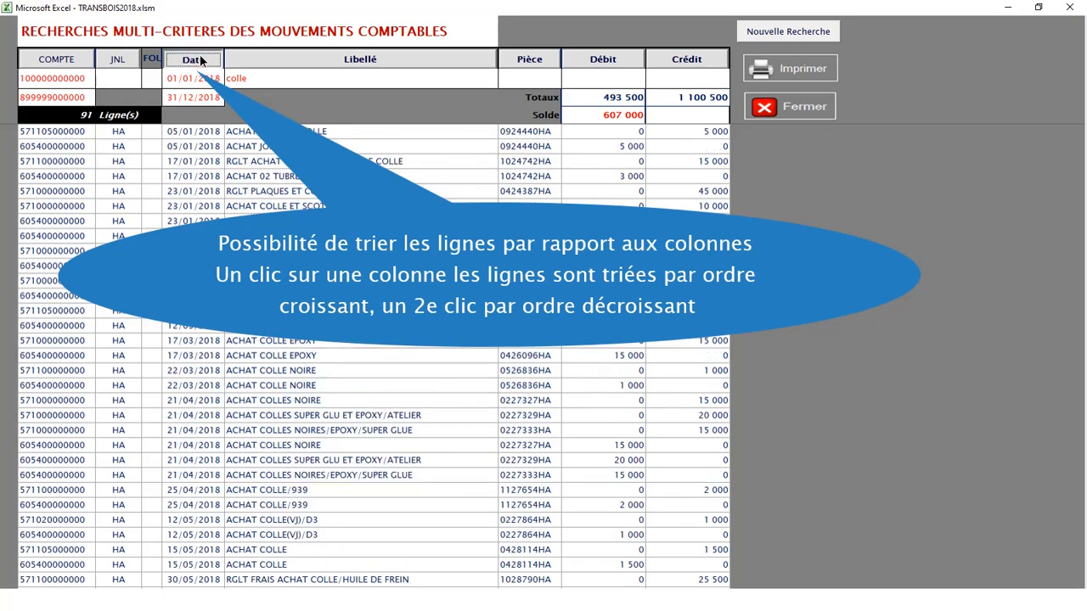
pyautogui.click(201, 60)
pyautogui.click(197, 59)
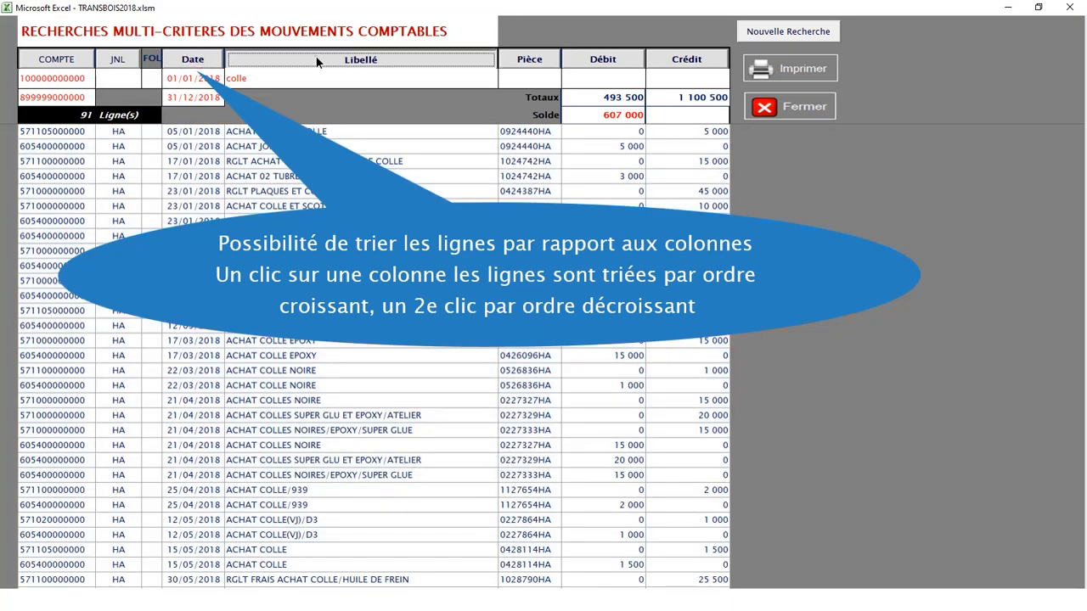
# Step: Sort the colle search results by description, by voucher number and by debit amount
pyautogui.click(315, 59)
pyautogui.click(316, 62)
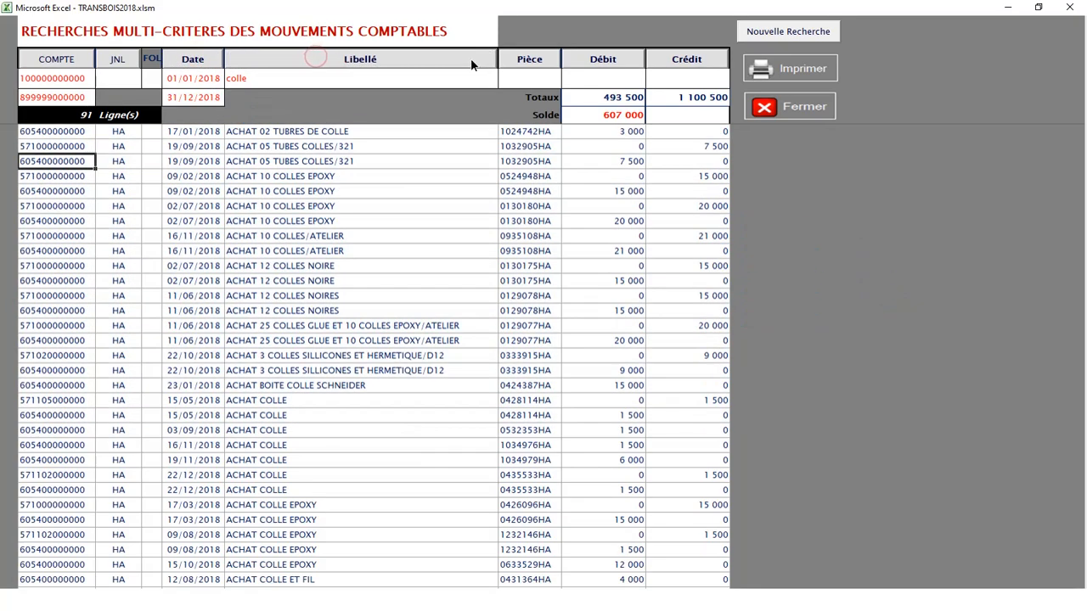
pyautogui.click(533, 58)
pyautogui.click(532, 57)
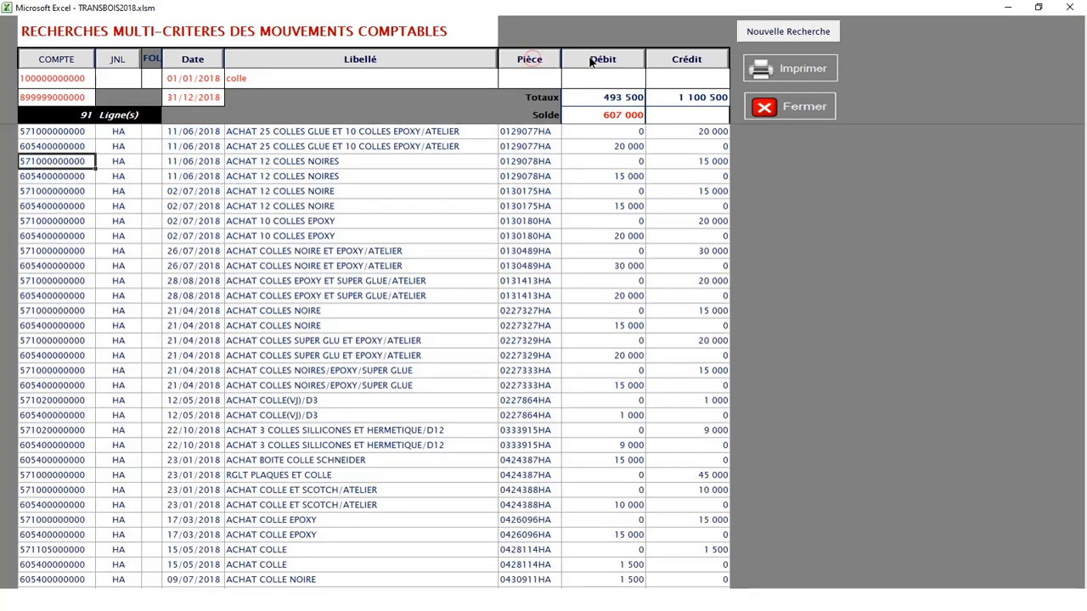
pyautogui.click(594, 60)
pyautogui.click(594, 60)
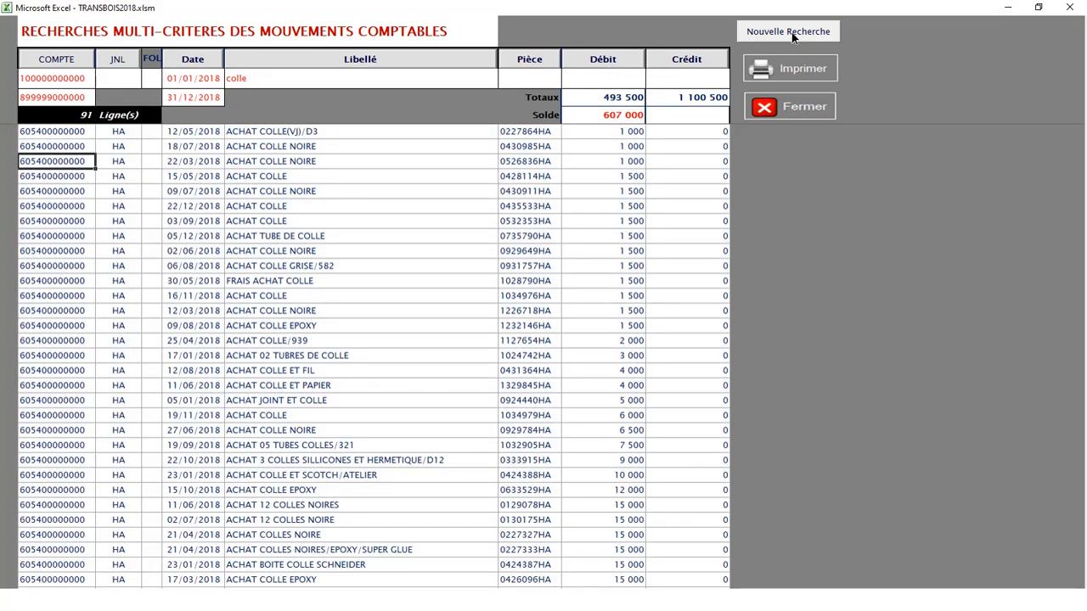
# Step: Run a new 2018 movement search for amount 35000000 with a 5% margin, clearing the account number and description criteria
pyautogui.click(790, 34)
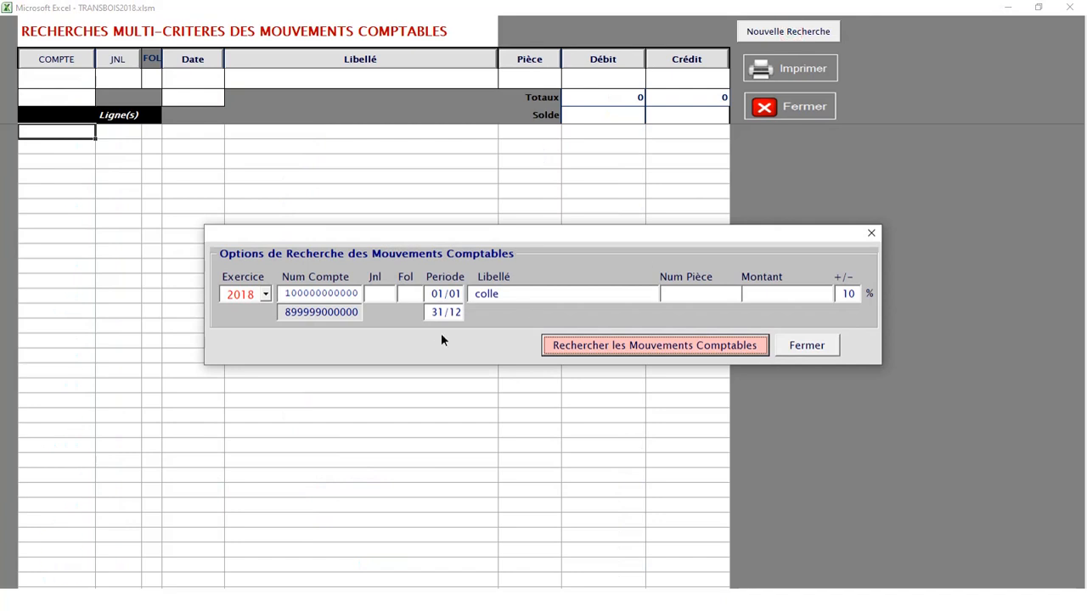
pyautogui.doubleClick(283, 294)
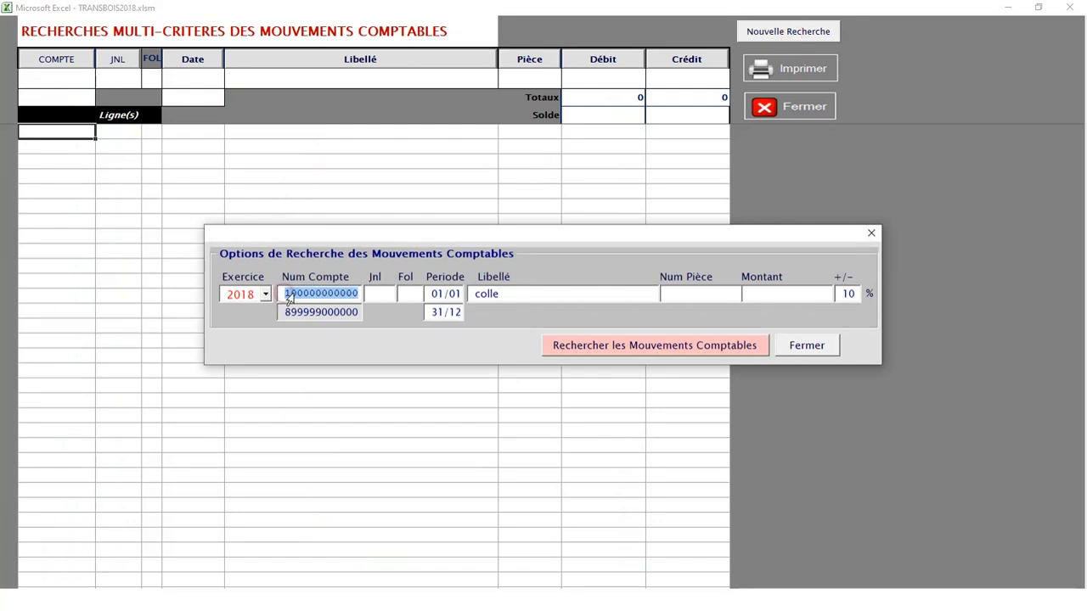
pyautogui.press('BackSpace')
pyautogui.doubleClick(482, 294)
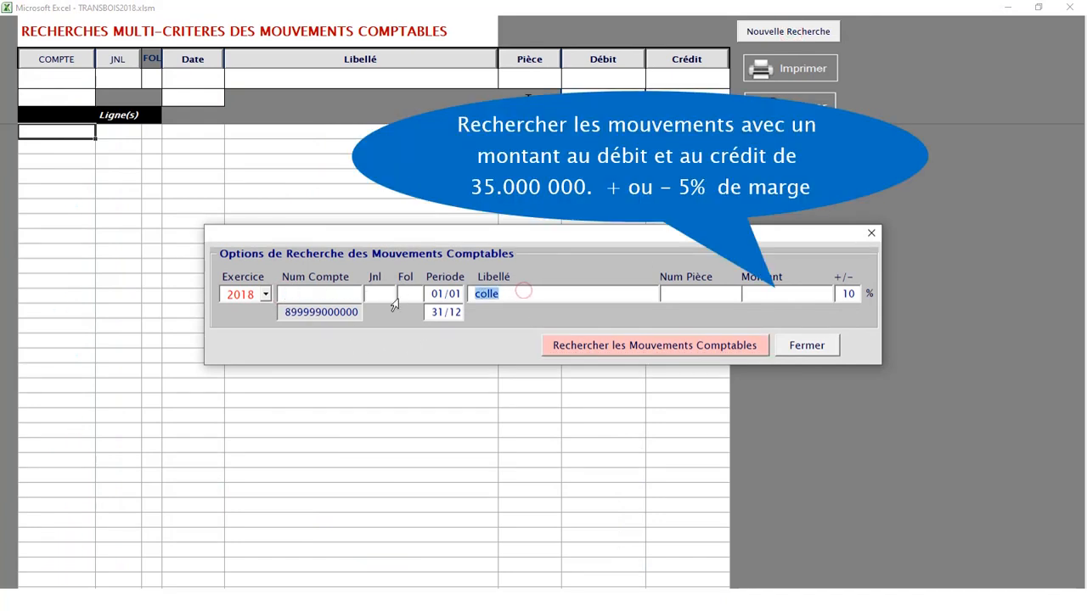
pyautogui.press('BackSpace')
pyautogui.click(789, 296)
pyautogui.write('35000000')
pyautogui.doubleClick(835, 297)
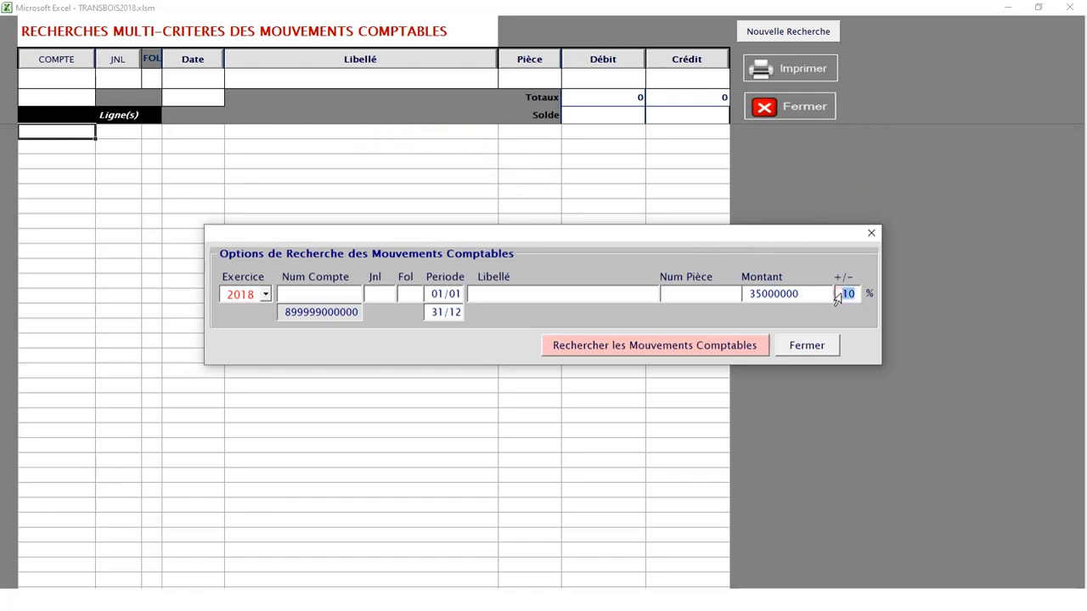
pyautogui.write('5')
pyautogui.click(712, 346)
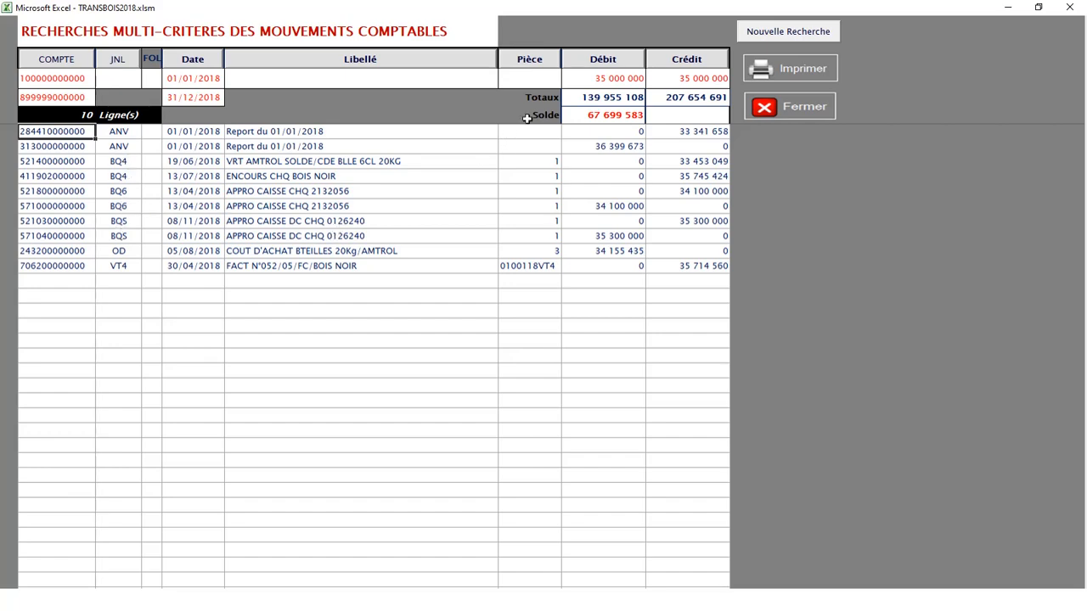
# Step: Search 2018 movements for description 052 and voucher number 118, with amount and account number cleared, and close the search results
pyautogui.click(786, 33)
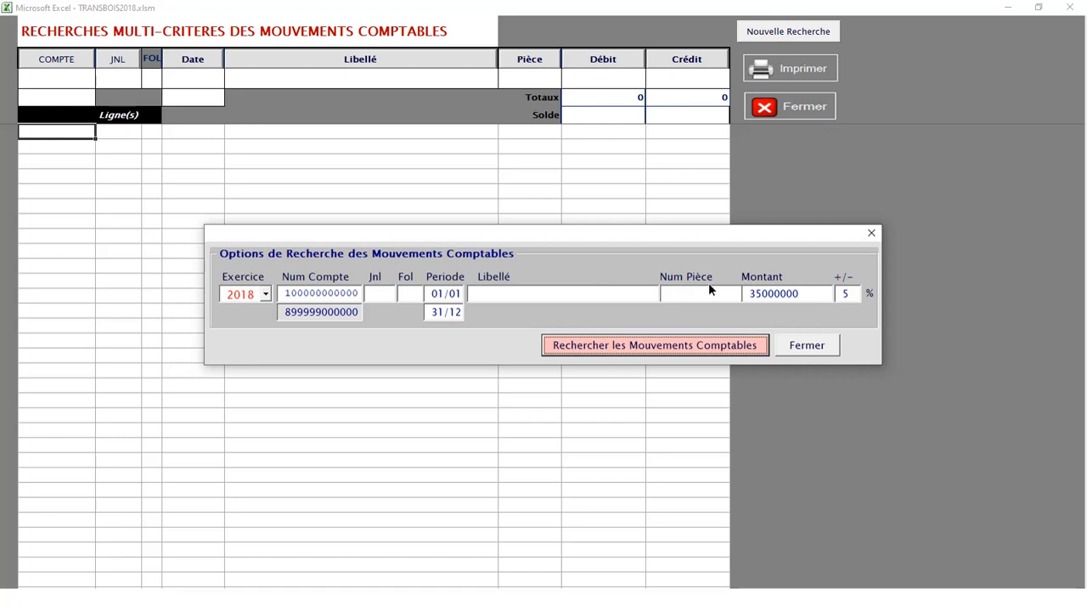
pyautogui.click(738, 293)
pyautogui.press('BackSpace')
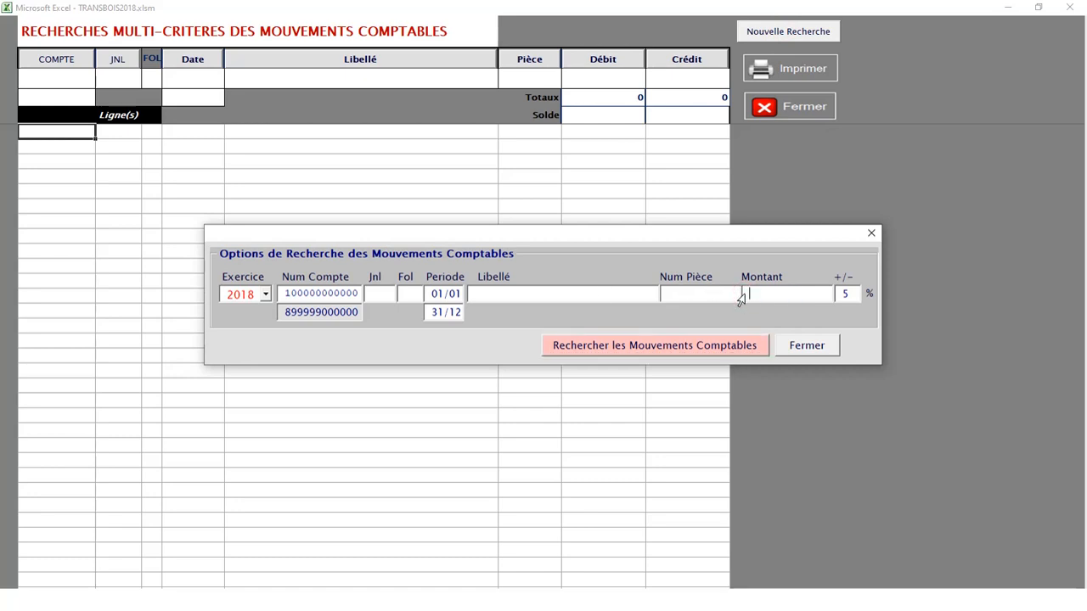
pyautogui.moveTo(356, 294); pyautogui.dragTo(240, 294)
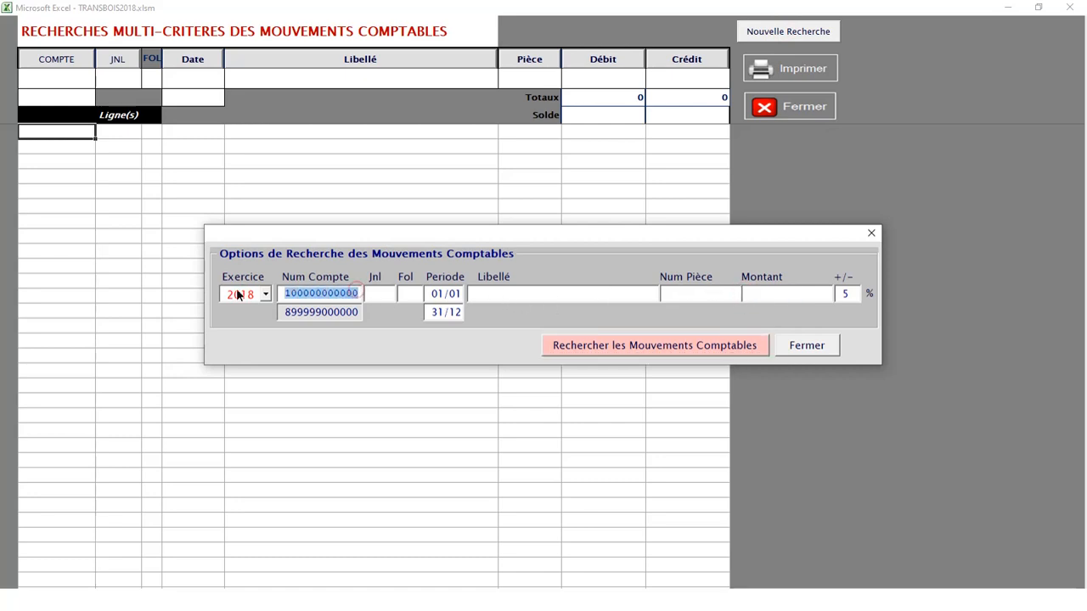
pyautogui.press('BackSpace')
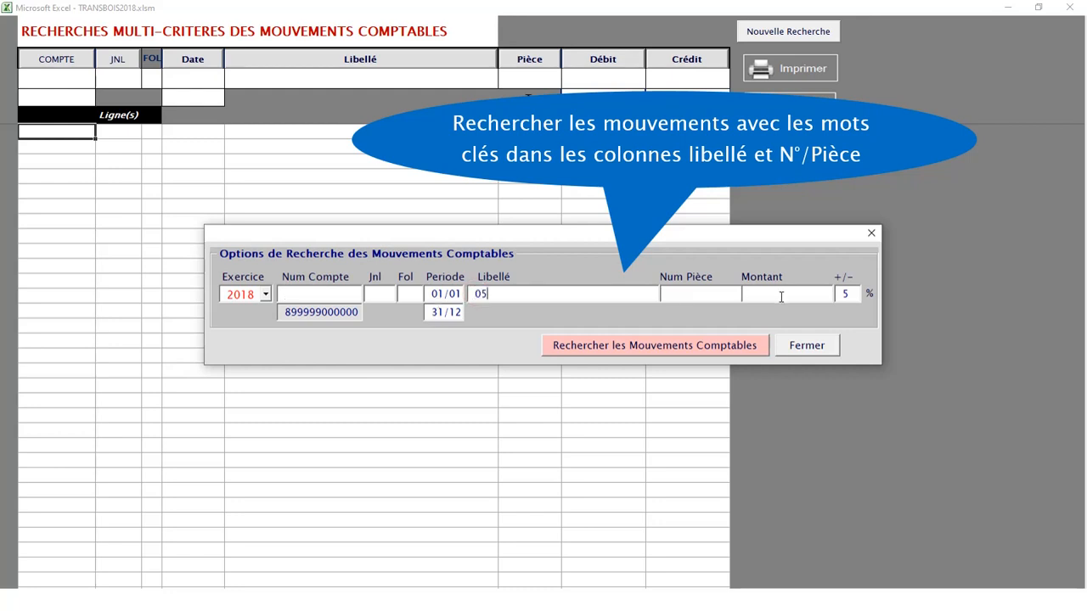
pyautogui.click(680, 295)
pyautogui.moveTo(358, 293); pyautogui.dragTo(242, 293)
pyautogui.press('BackSpace')
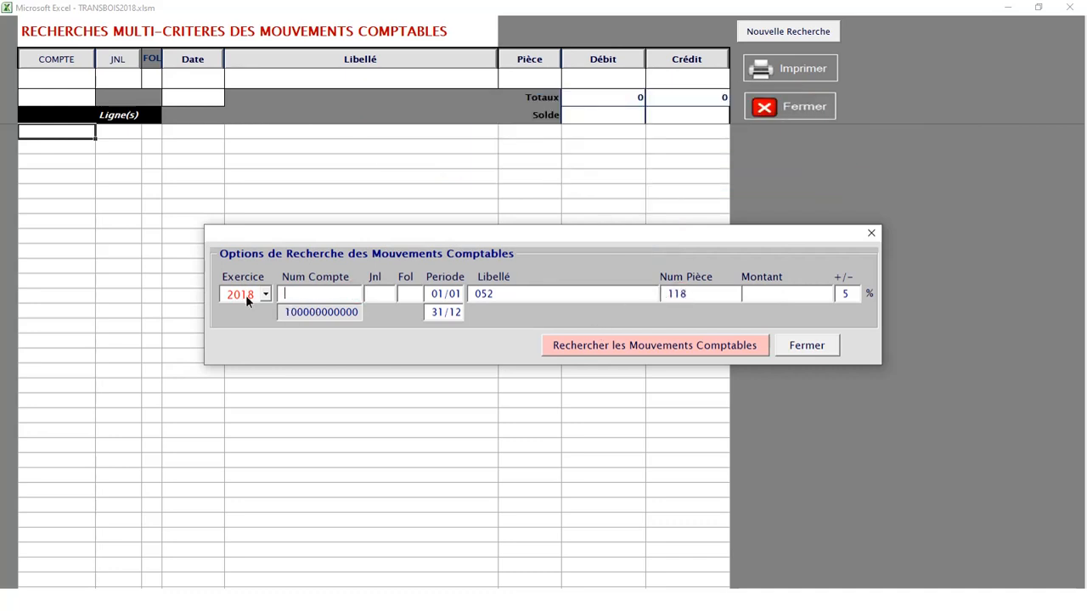
pyautogui.click(687, 346)
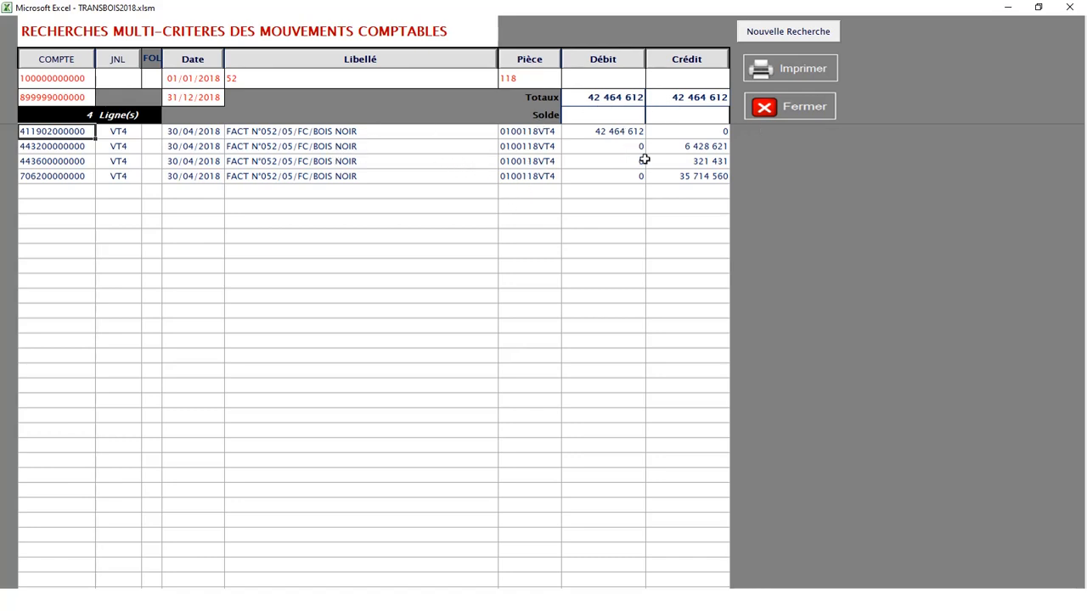
pyautogui.click(787, 118)
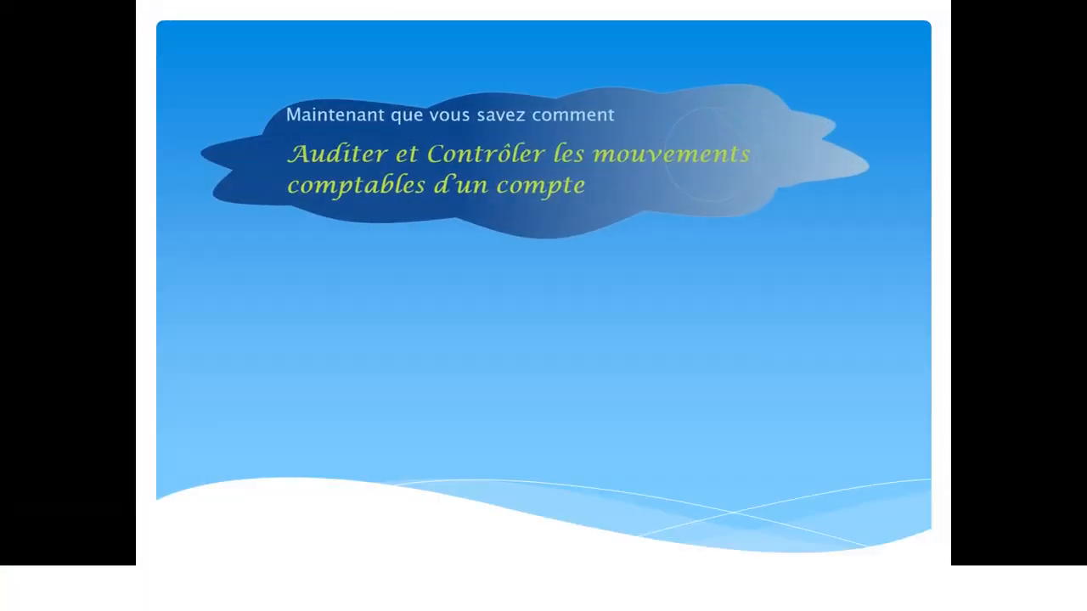